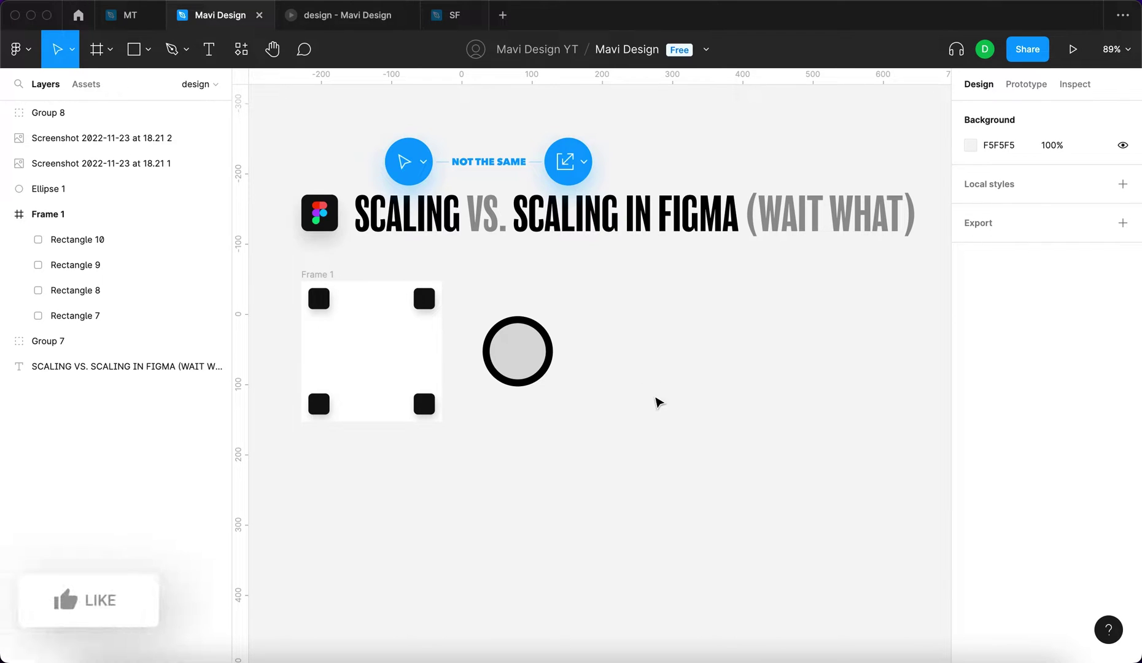
- Nudge the circle slightly up and left, then reselect Frame 1
left_click(386, 230)
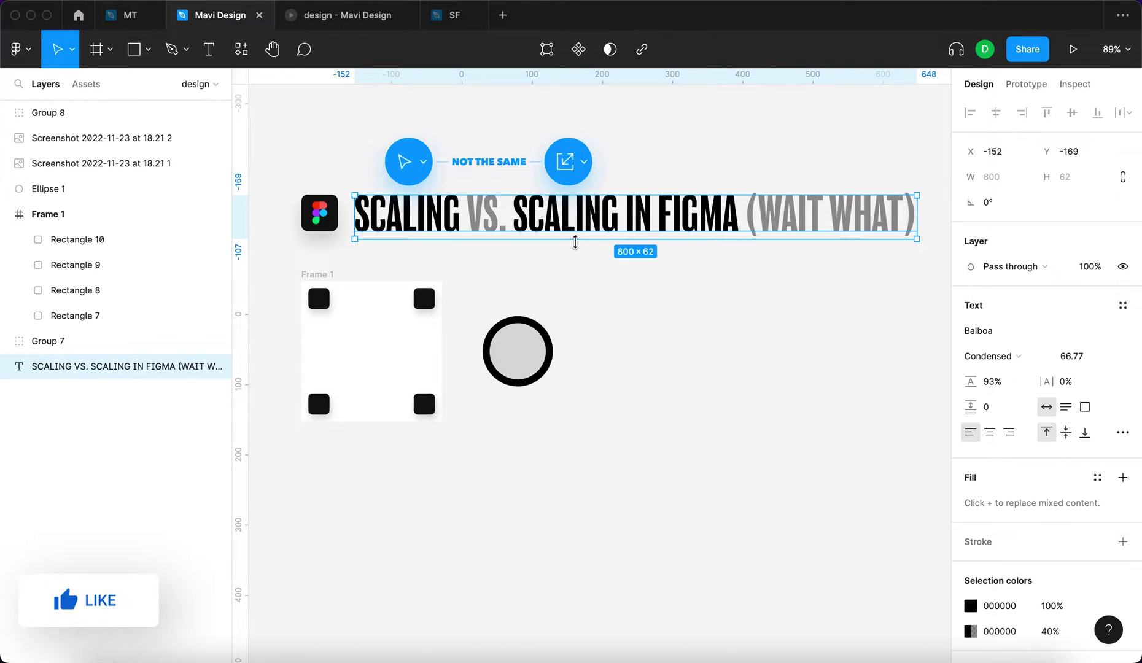
left_click(672, 303)
left_click(317, 274)
left_click(533, 372)
left_click_drag(533, 372, 532, 367)
left_click(672, 368)
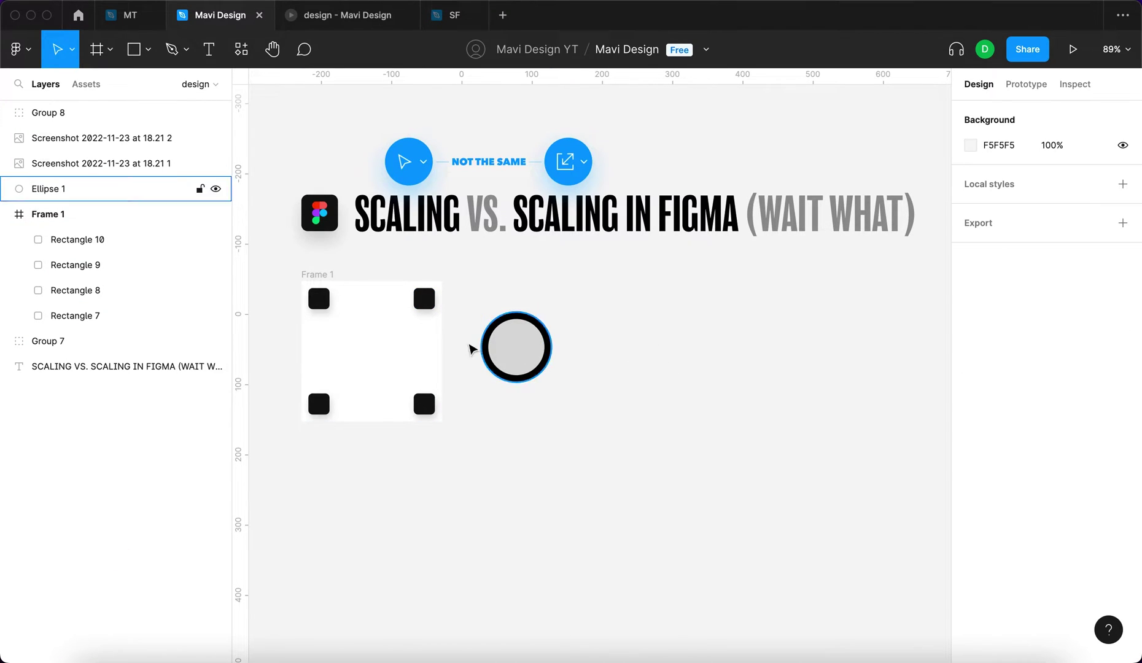
left_click(313, 275)
left_click(528, 348)
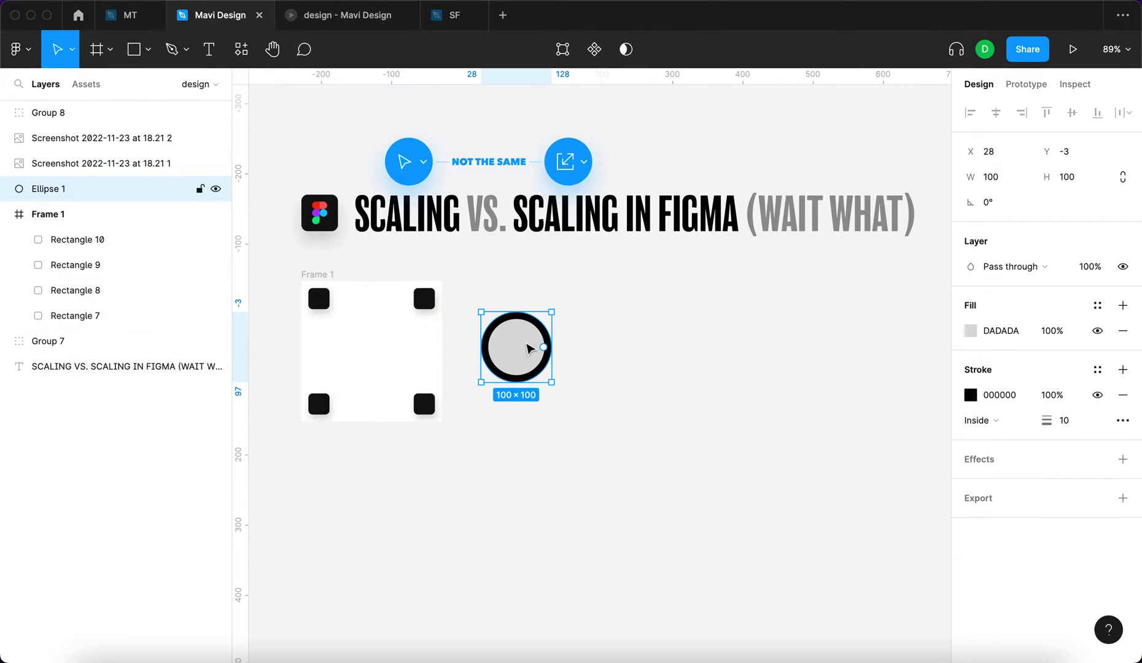
key("Tab")
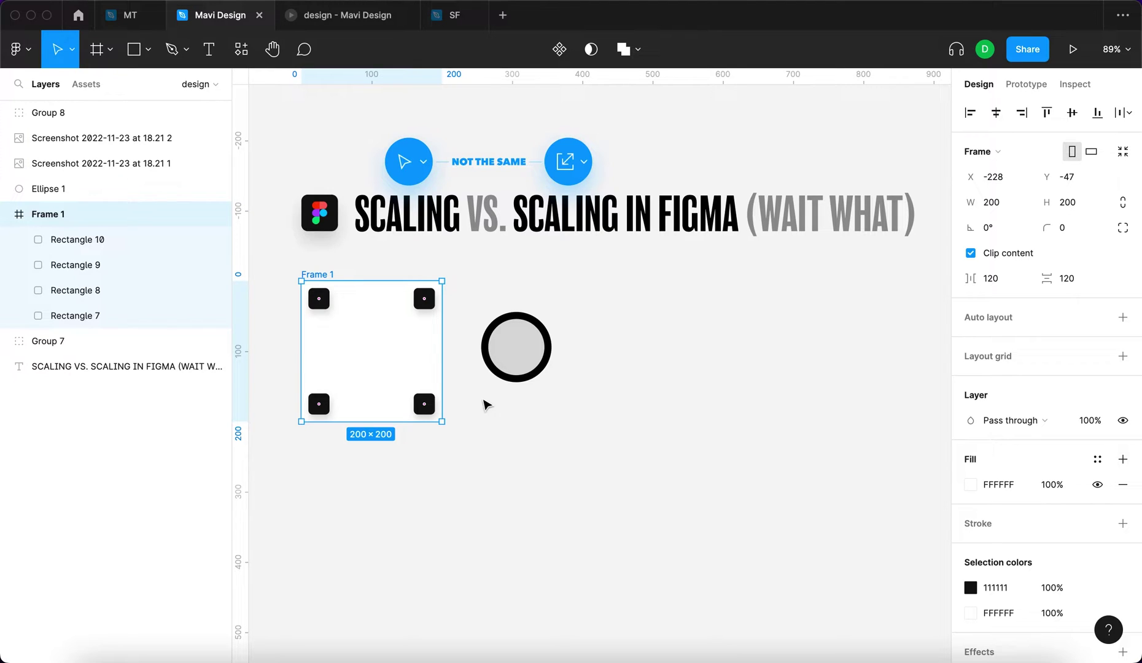
left_click(523, 474)
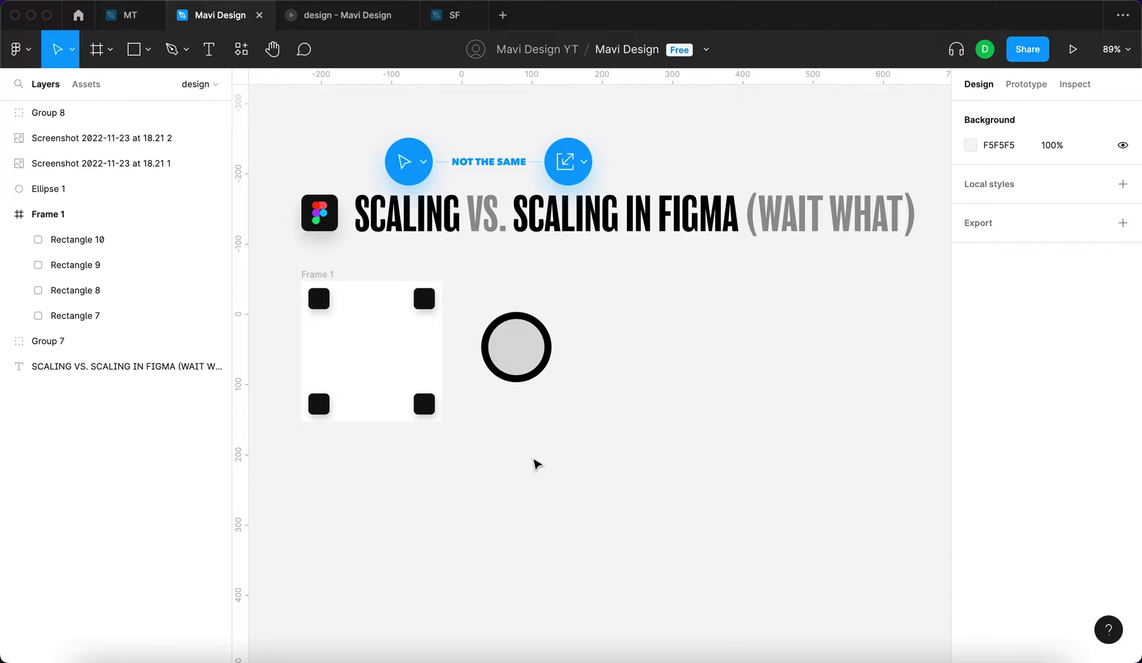
- Zoom in and resize Frame 1 from its bottom-right corner, checking the top-right square's constraints
left_click(324, 298)
scroll(356, 300, "up", 5)
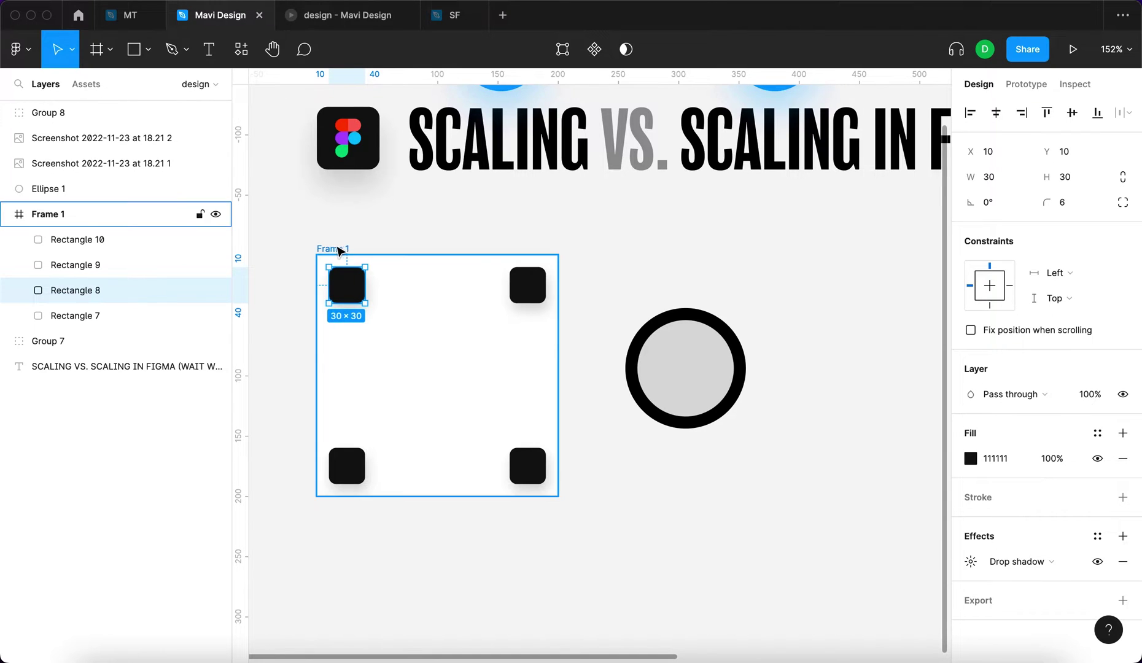
left_click(310, 238)
left_click(327, 249)
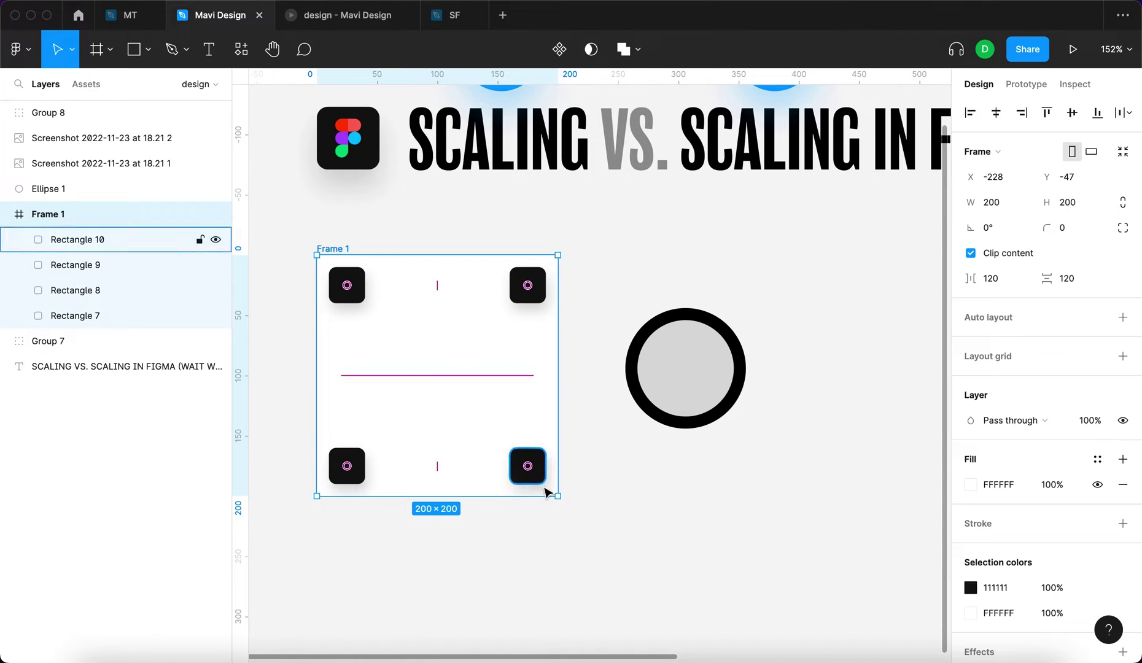
left_click_drag(558, 496, 528, 517)
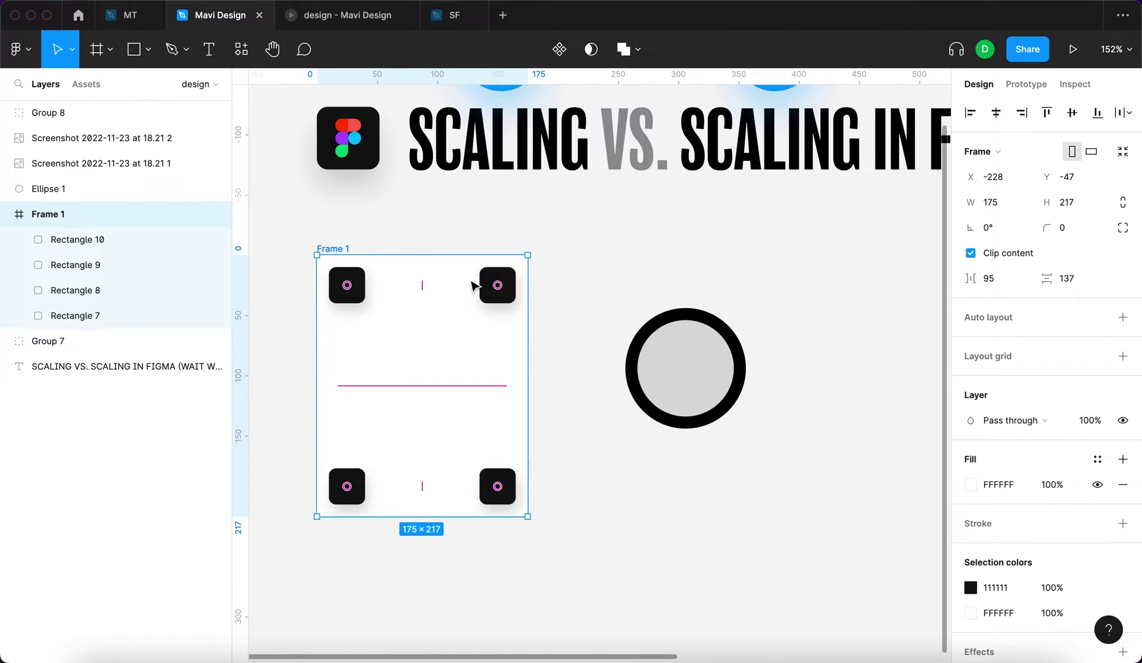
left_click(504, 299)
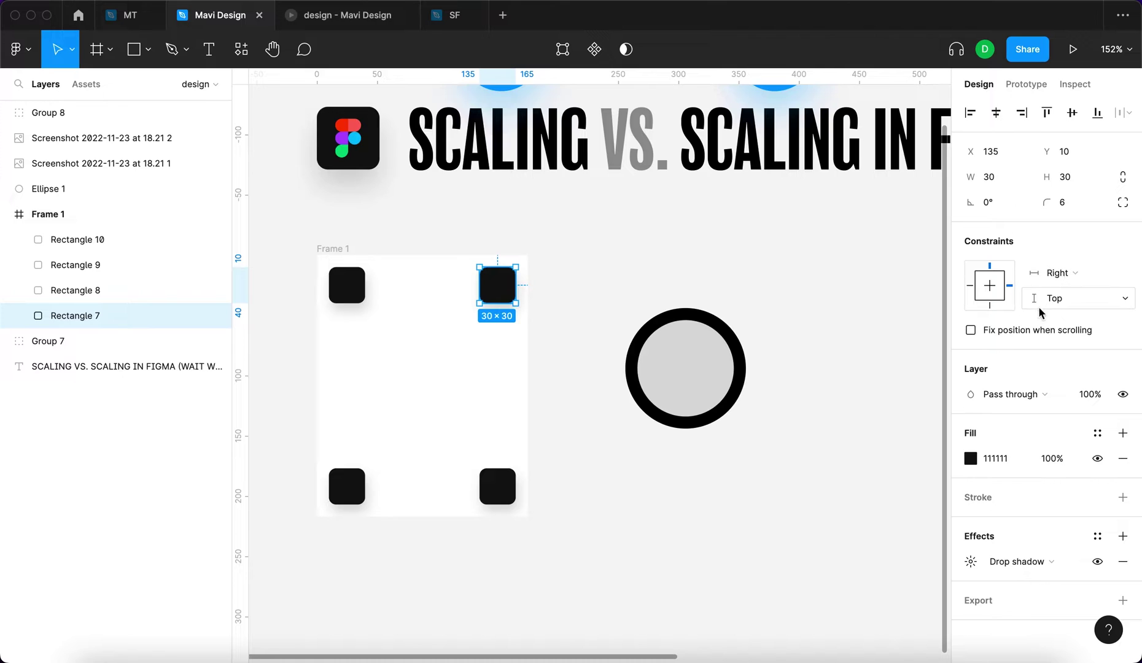
left_click(321, 245)
left_click(323, 248)
left_click_drag(527, 516, 534, 477)
- Inspect each corner square's constraints, then resize Frame 1 to watch the squares follow
left_click(504, 445)
left_click(359, 448)
left_click(361, 302)
left_click(504, 286)
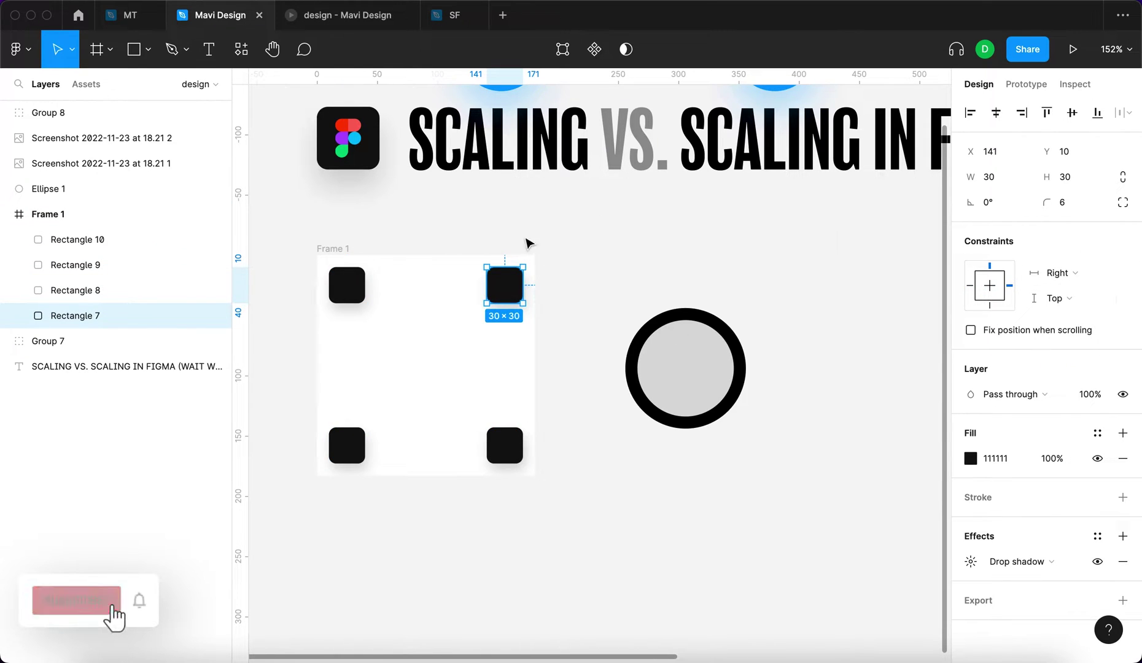
left_click(505, 445)
left_click(344, 446)
key("Escape")
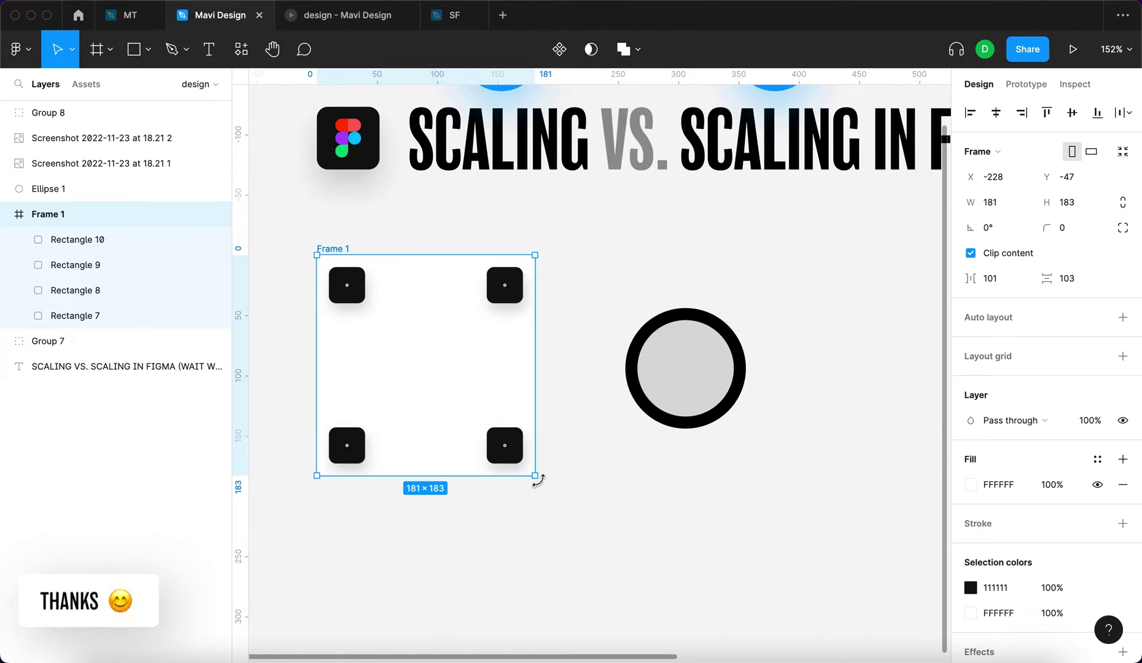
mouse_move(535, 476)
left_mouse_down()
mouse_move(491, 462)
mouse_move(563, 484)
mouse_move(553, 452)
mouse_move(540, 462)
left_mouse_up()
- Resize Frame 1 wider than tall, with the corner squares staying pinned to their corners
left_click(360, 297)
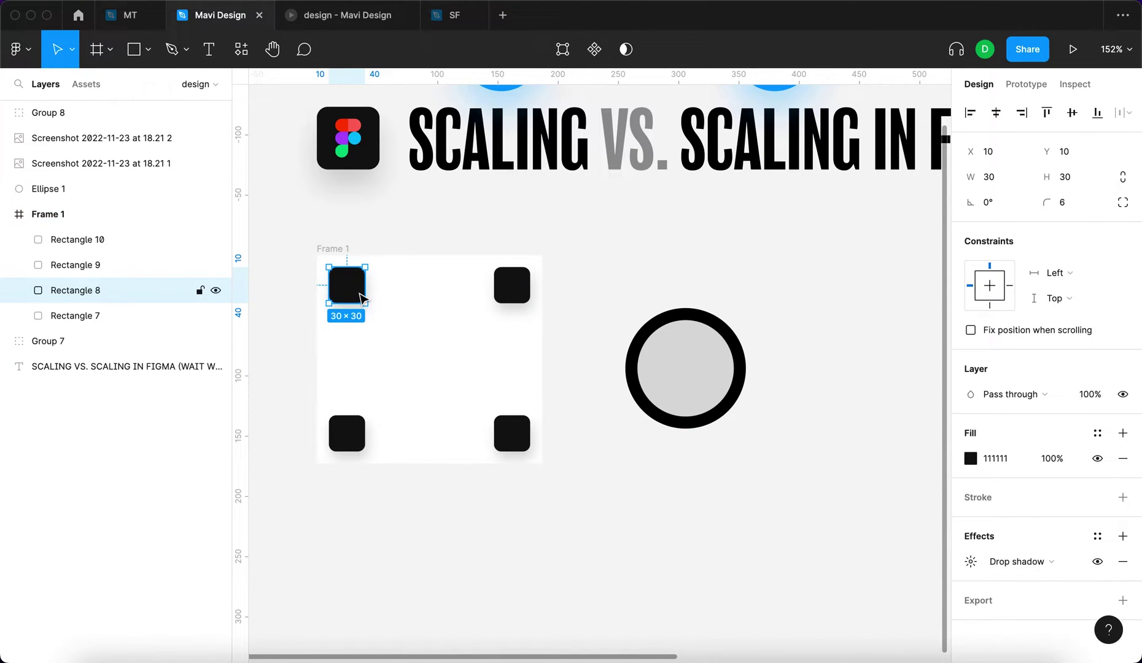
left_click(336, 247)
left_click_drag(540, 461, 529, 415)
left_click(564, 520)
left_click(350, 292)
left_click_drag(529, 415, 548, 442)
left_click(348, 420)
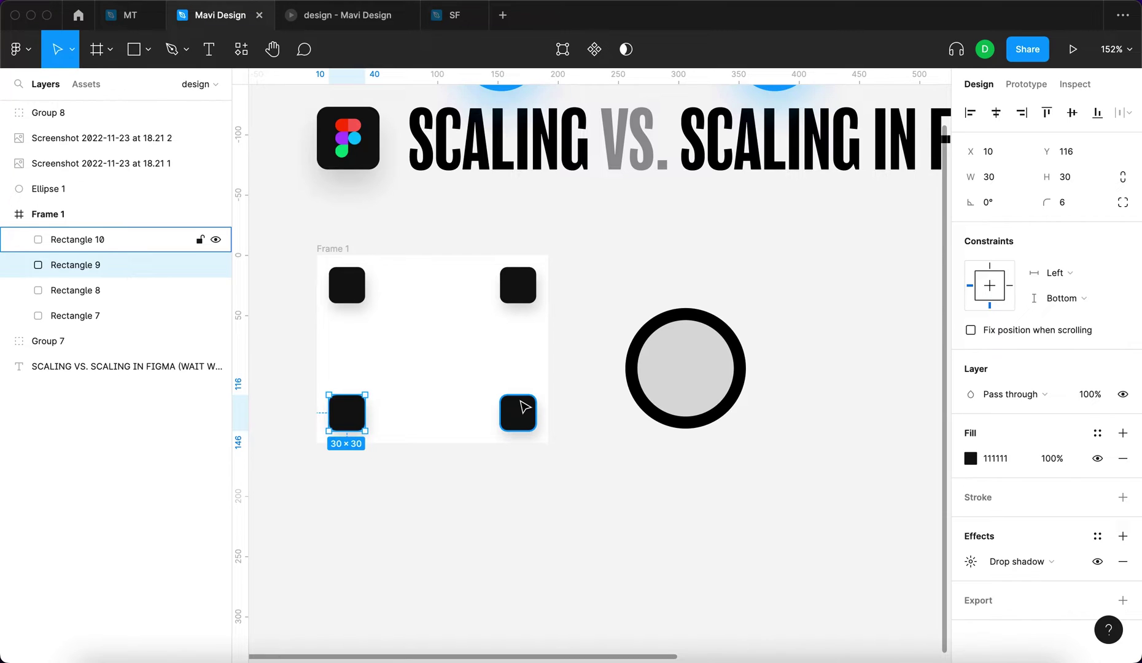
left_click(730, 374)
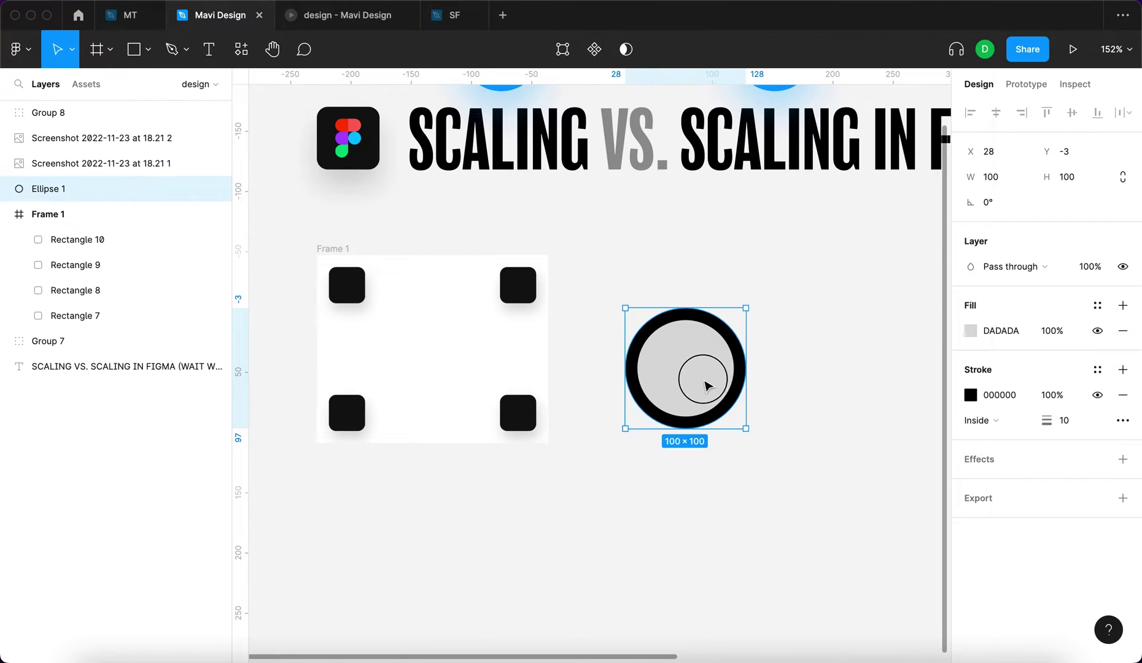
- Move the circle left and resize it by its edge to 86×86, keeping the 10 px stroke
mouse_move(705, 382)
left_mouse_down()
mouse_move(656, 366)
mouse_move(687, 373)
left_mouse_up()
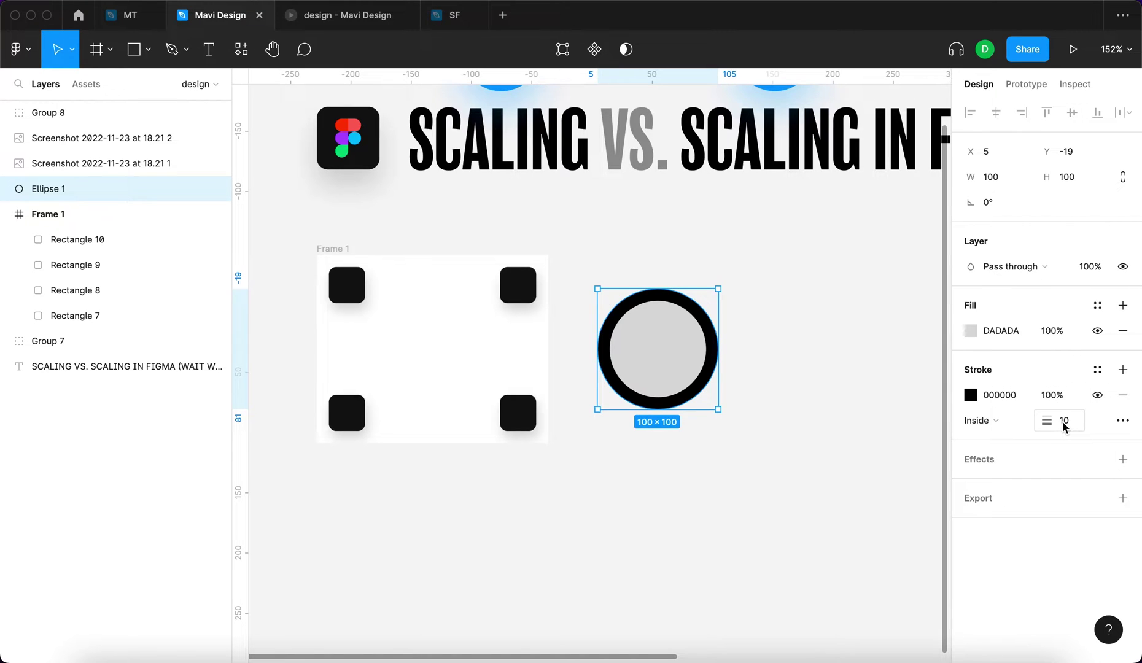
left_click_drag(719, 362, 764, 375)
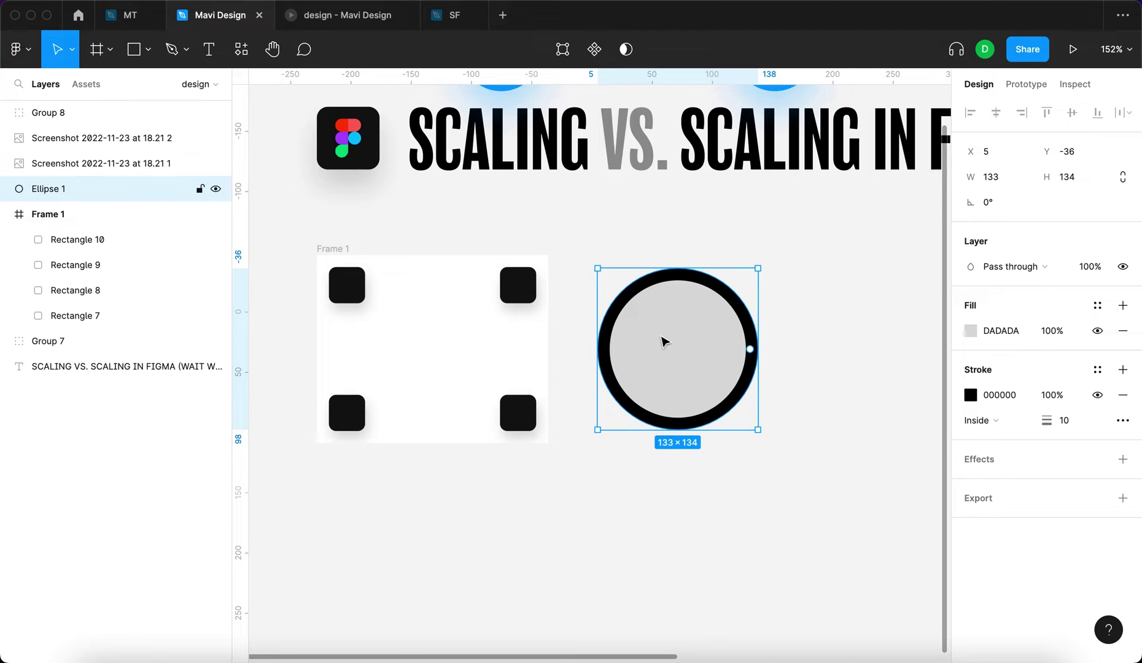
left_click_drag(760, 335, 643, 349)
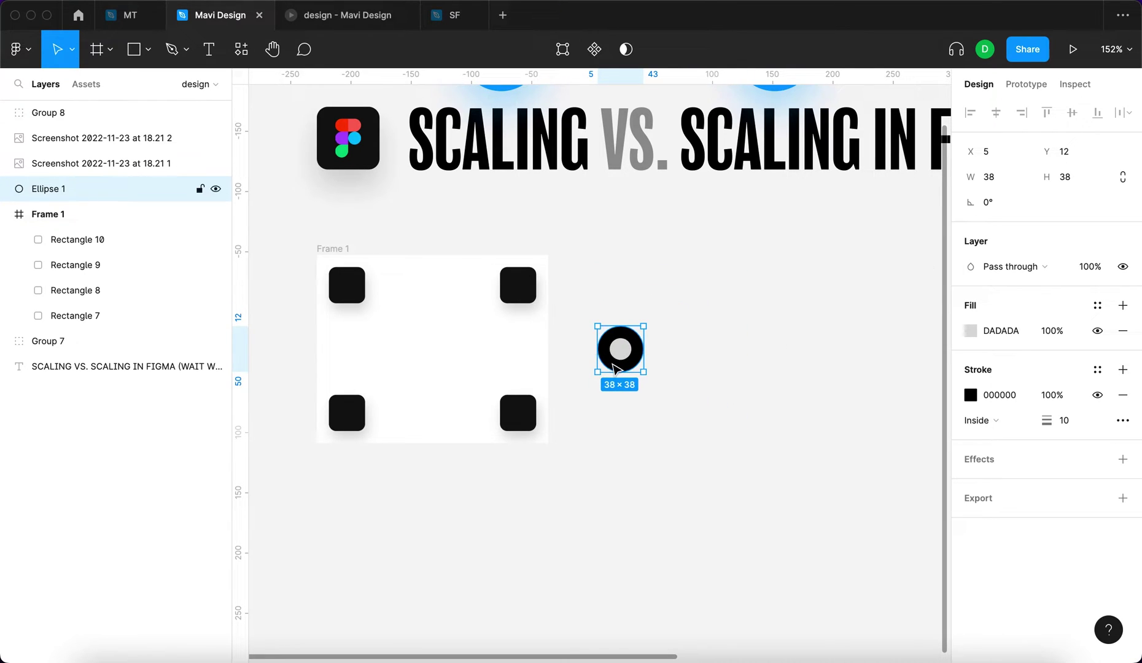
mouse_move(644, 341)
left_mouse_down()
mouse_move(734, 342)
mouse_move(701, 347)
left_mouse_up()
scroll(461, 218, "up", 3)
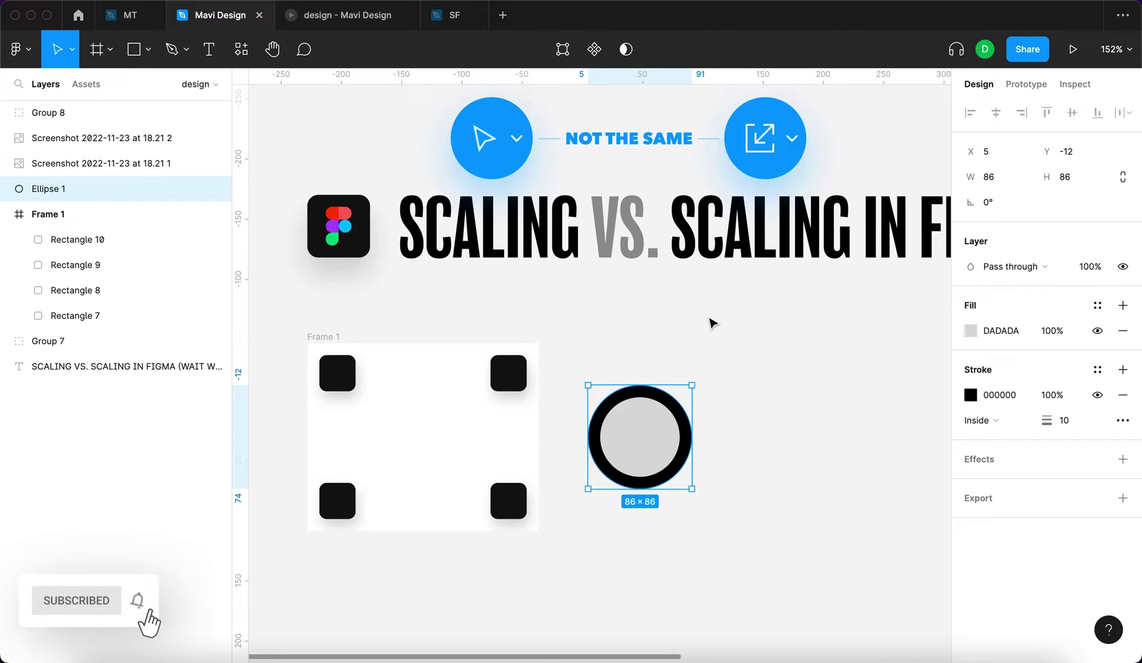
key("k")
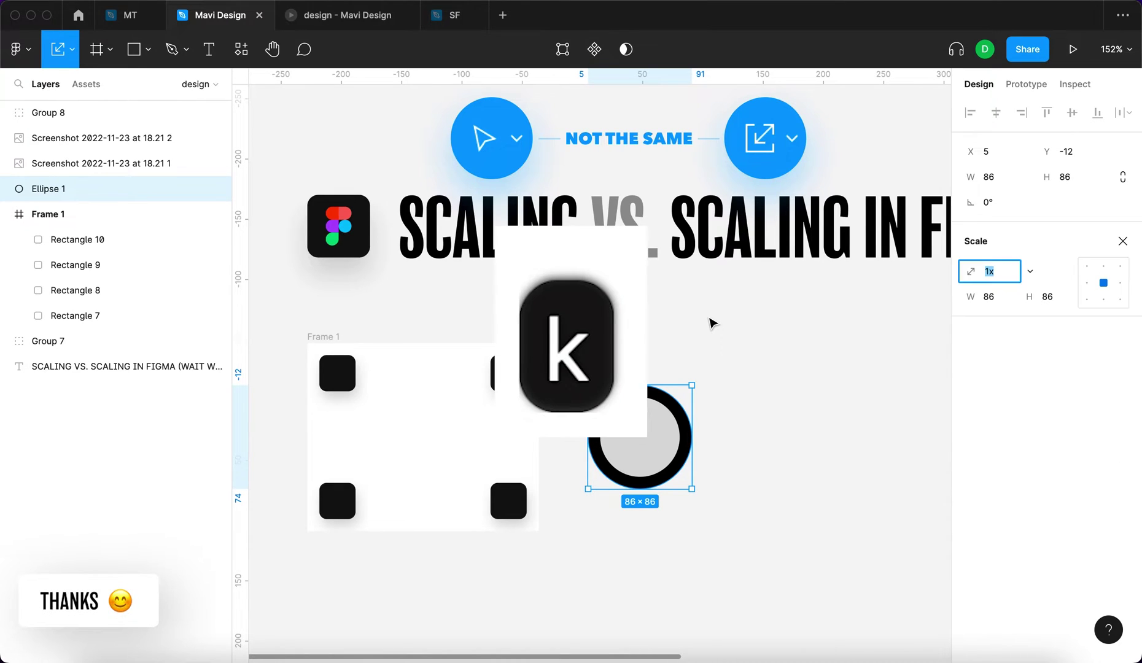
- Scale the circle down with its stroke and confirm the stroke weight shows 3.14
left_click_drag(691, 437, 621, 441)
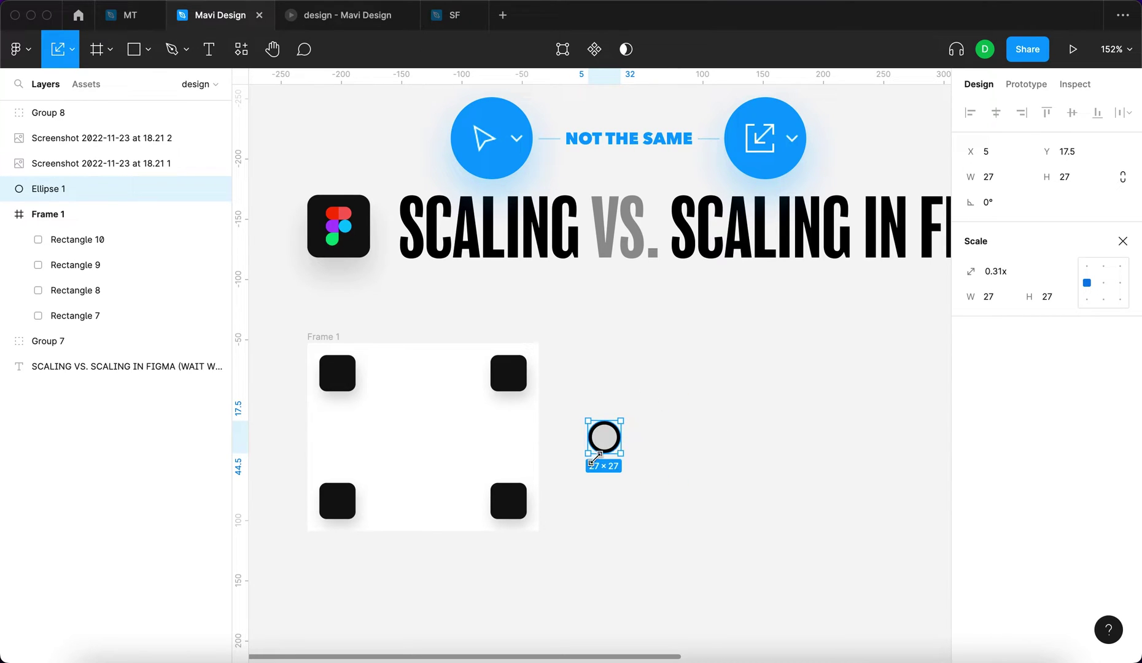
key("v")
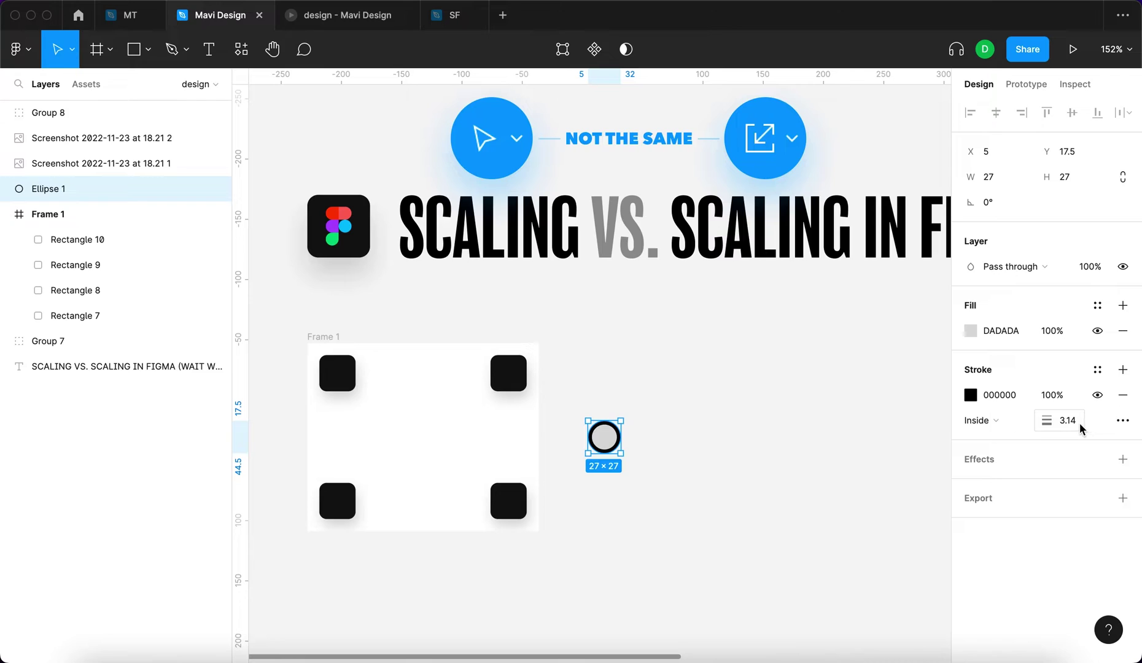
left_click(1073, 425)
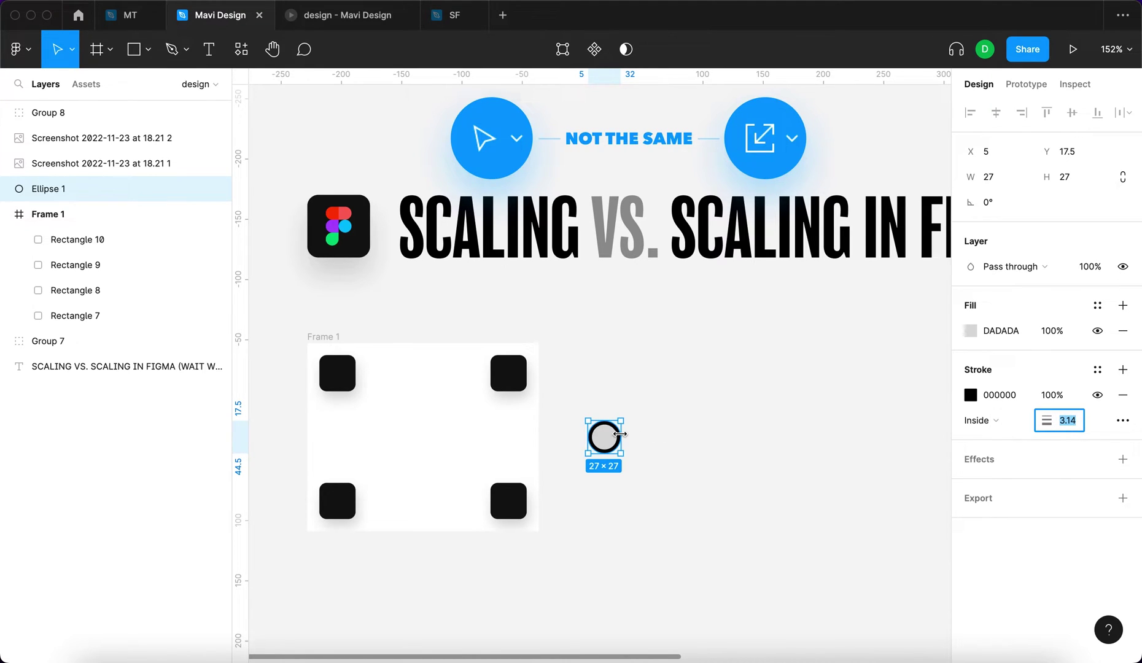
type("k")
key("Escape")
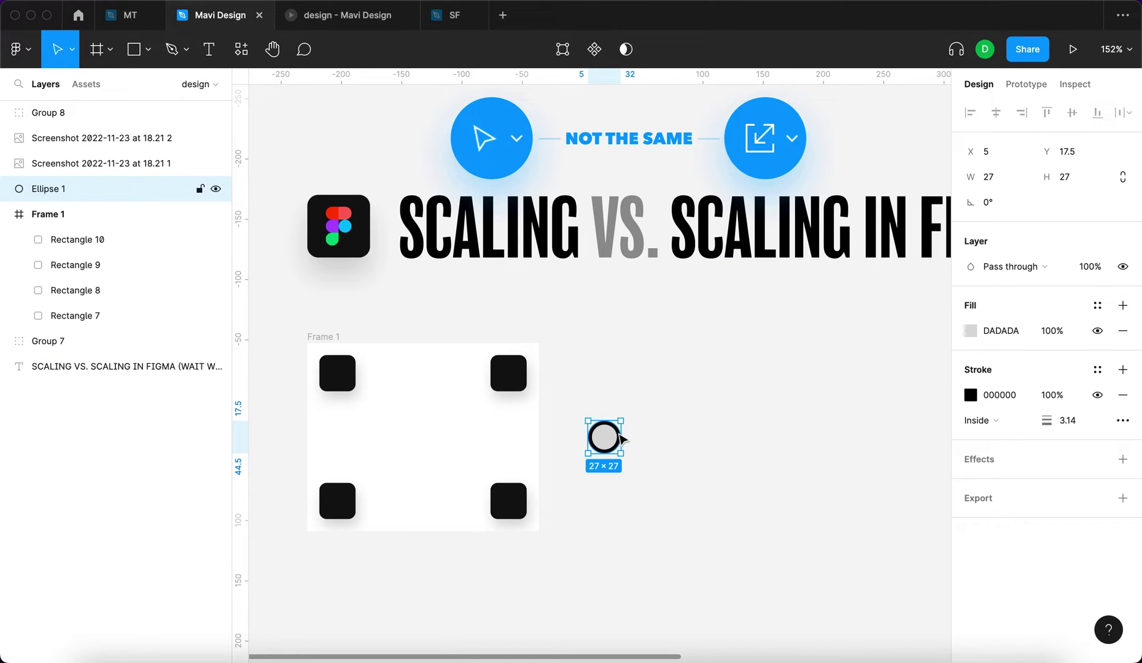
- Resize the circle to 99×99, then scale it to 79×79 with an 11.48 stroke
left_click_drag(621, 439, 708, 455)
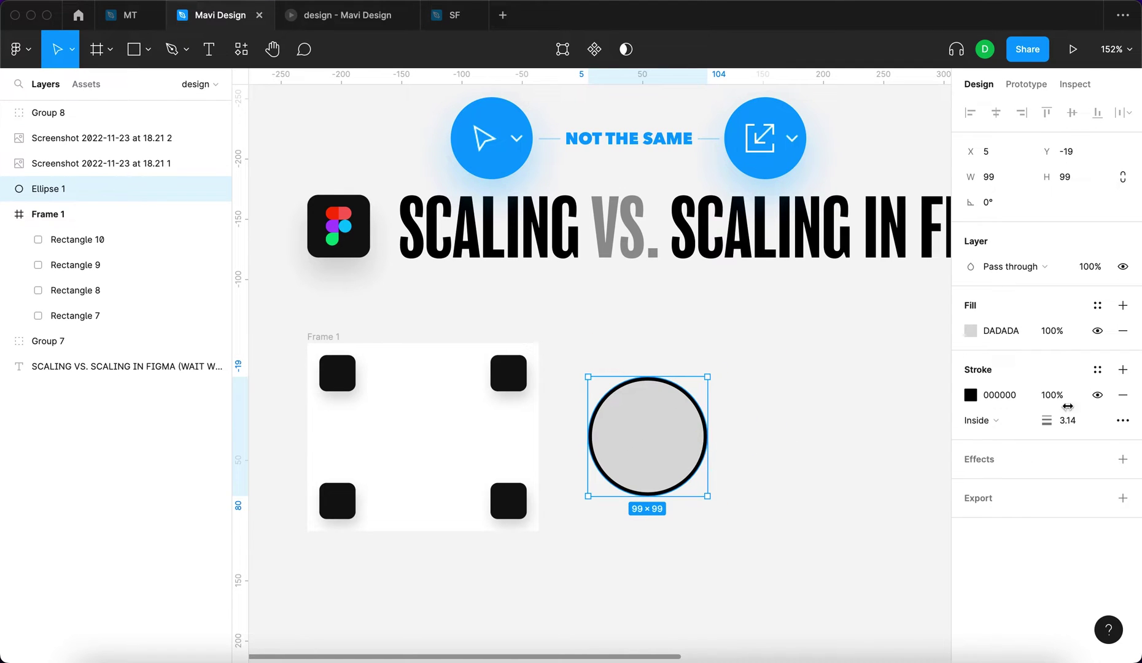
key("k")
mouse_move(707, 439)
left_mouse_down()
mouse_move(721, 447)
mouse_move(619, 448)
mouse_move(882, 474)
mouse_move(611, 451)
mouse_move(793, 451)
mouse_move(629, 443)
mouse_move(678, 461)
mouse_move(617, 438)
mouse_move(775, 451)
mouse_move(721, 461)
mouse_move(619, 454)
mouse_move(772, 456)
mouse_move(637, 451)
mouse_move(741, 451)
mouse_move(653, 459)
mouse_move(841, 451)
mouse_move(777, 461)
mouse_move(818, 467)
mouse_move(726, 466)
mouse_move(879, 451)
mouse_move(696, 470)
mouse_move(706, 459)
mouse_move(848, 464)
mouse_move(683, 459)
left_mouse_up()
key("v")
key("k")
key("k")
key("v")
left_click(322, 336)
- Resize Frame 1 from its corner, then scale it together with its squares
scroll(371, 344, "down", 3)
scroll(372, 344, "left", 3)
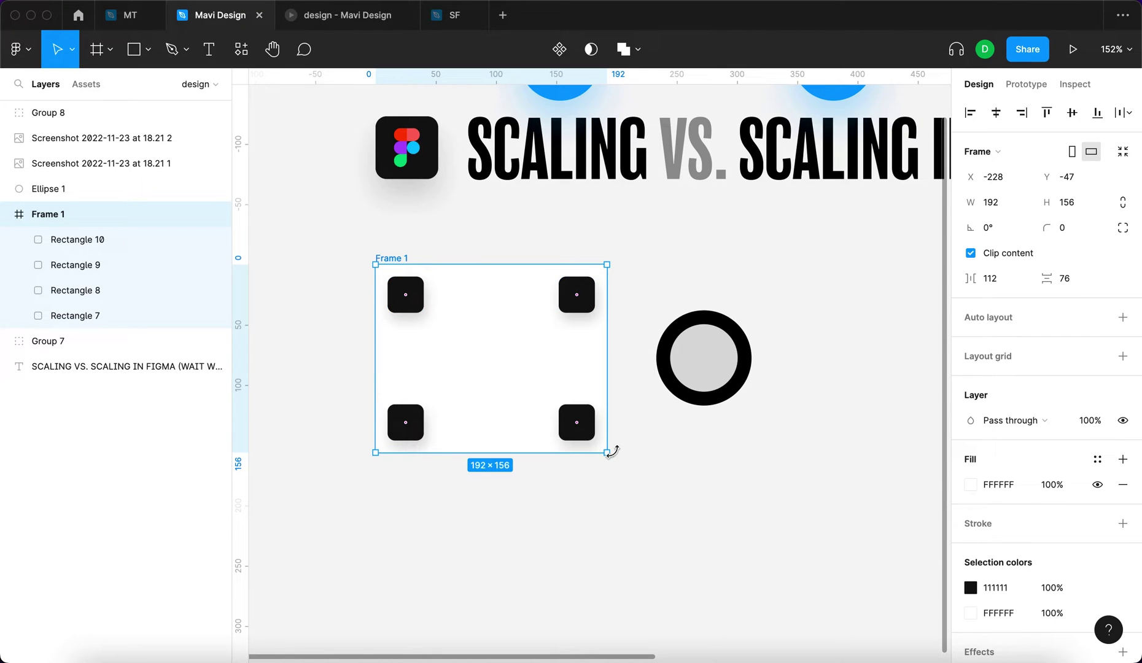
left_click_drag(610, 453, 443, 337)
key("k")
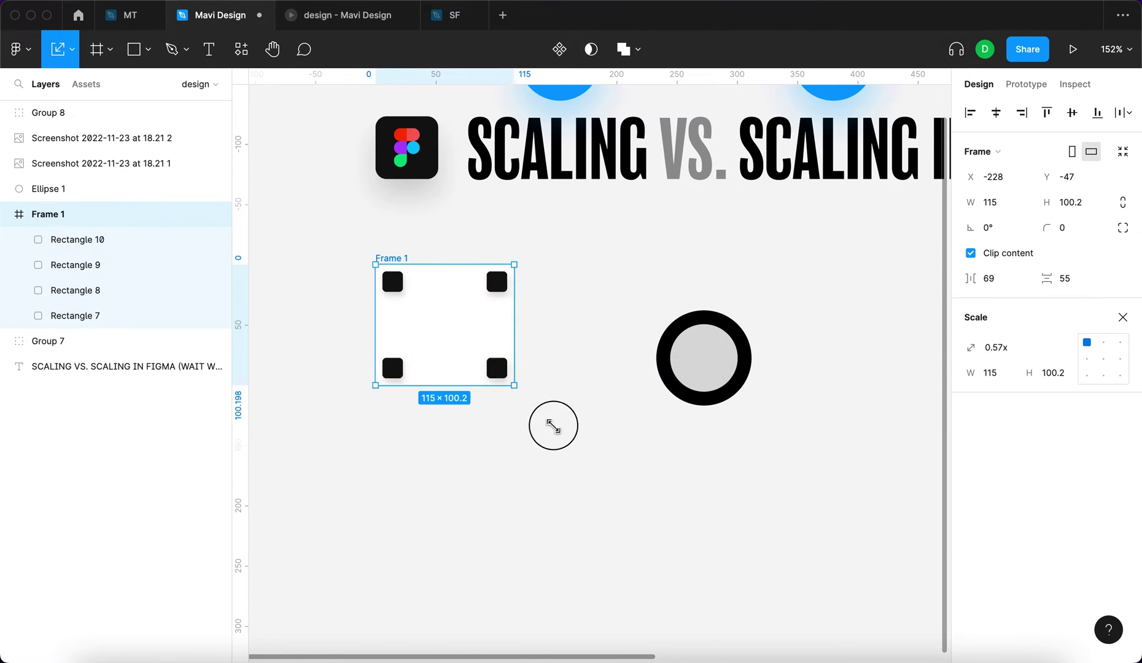
left_click_drag(553, 426, 620, 482)
key("v")
- Resize Frame 1 to 153×172 with the Move tool and inspect its top-left square
scroll(617, 388, "up", 3)
left_click_drag(620, 579, 560, 575)
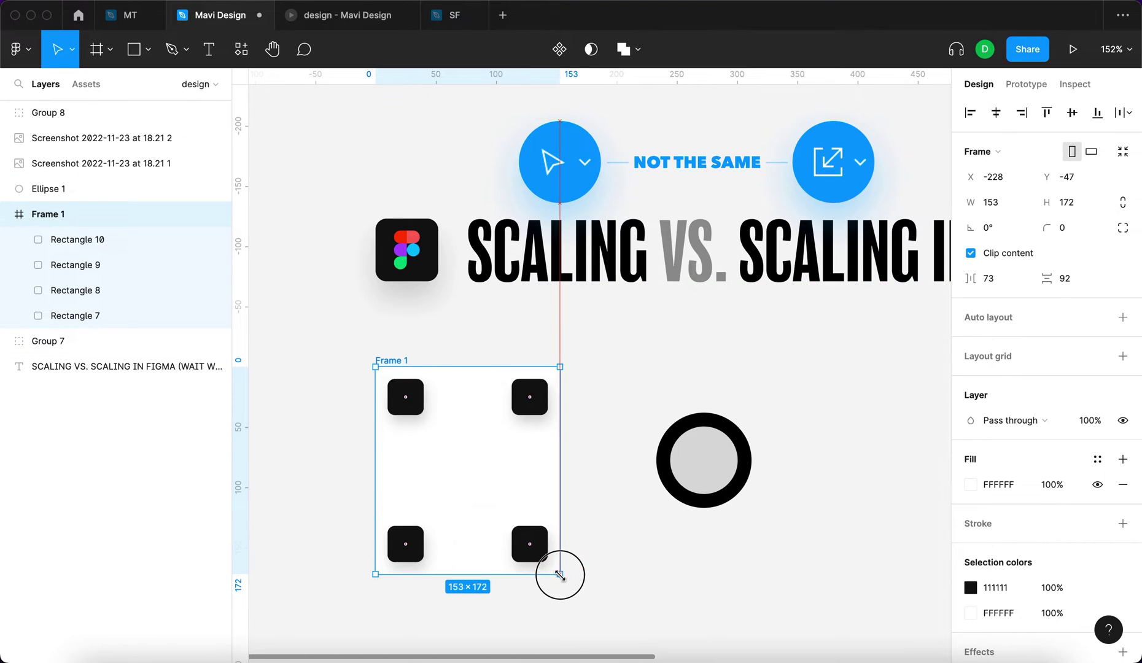
left_click(410, 385)
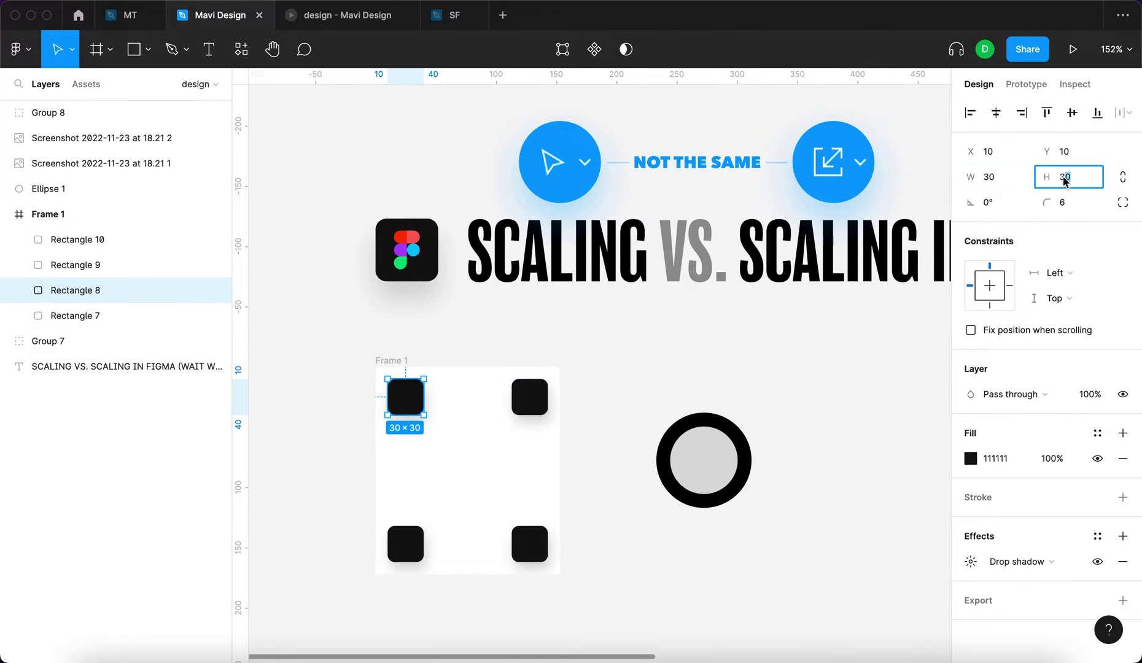
left_click(492, 306)
left_click(390, 360)
left_click_drag(560, 573, 616, 540)
left_click(421, 391)
left_click(402, 363)
- Scale Frame 1 and its squares down, then back up to about 0.97x
key("k")
left_click_drag(638, 556, 397, 400)
left_click_drag(536, 456, 540, 485)
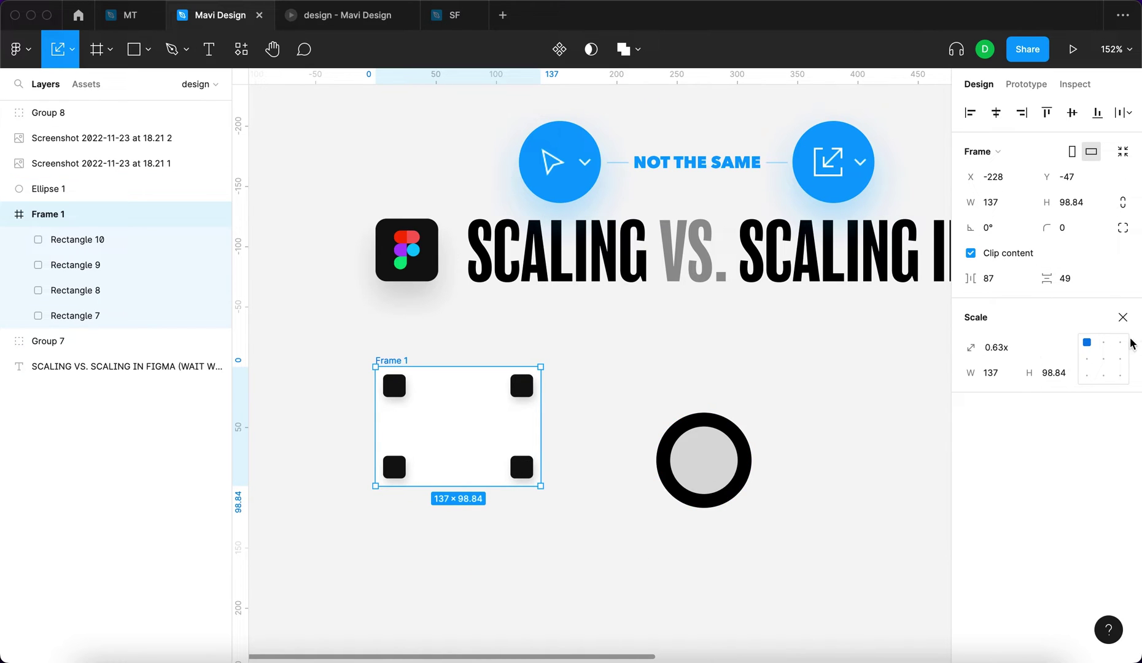
- Adjust Frame 1's width and height without scaling its squares, toggling Move and Scale modes
key("v")
left_click_drag(540, 485, 584, 520)
key("k")
key("v")
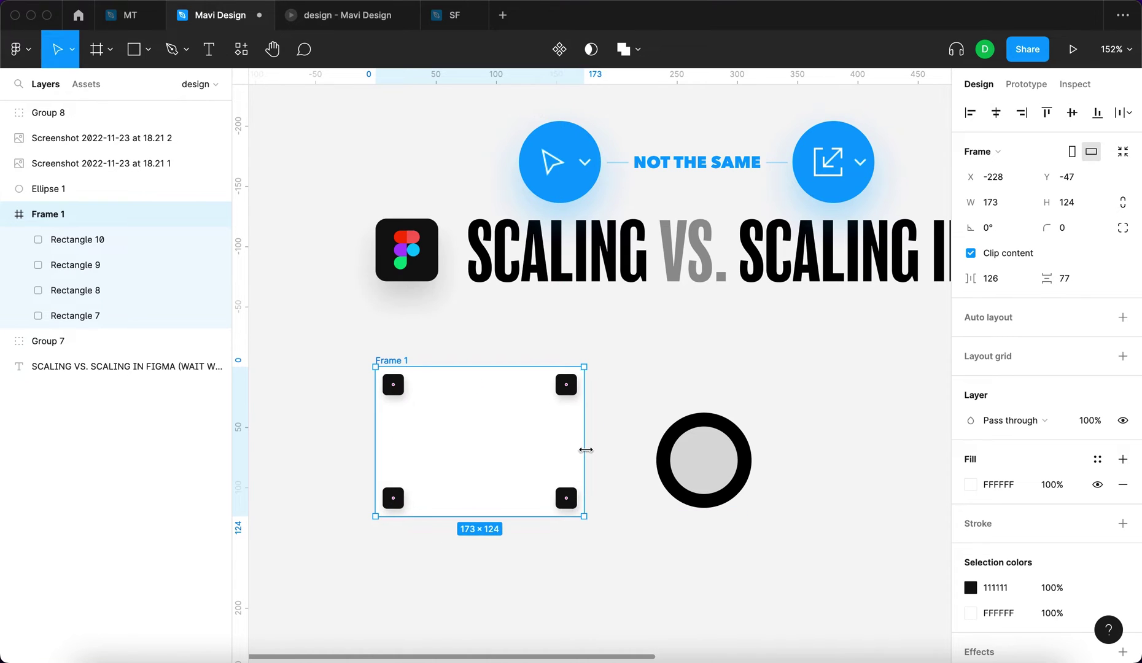
mouse_move(583, 449)
left_mouse_down()
mouse_move(525, 456)
mouse_move(577, 461)
left_mouse_up()
left_click_drag(535, 516, 574, 517)
key("k")
key("v")
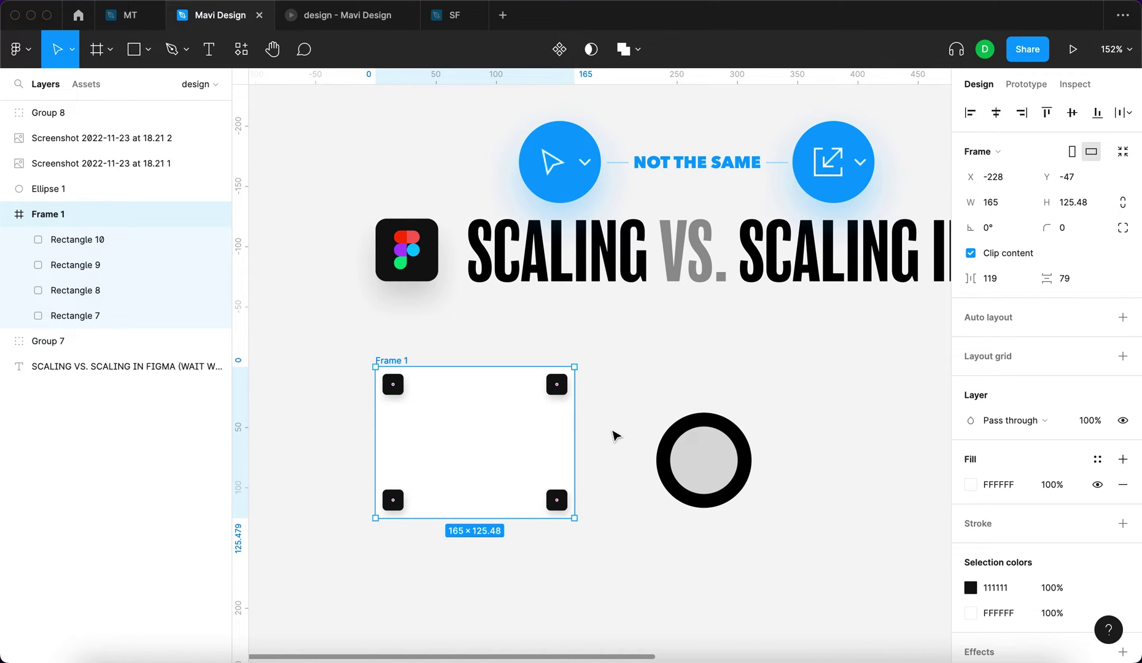
key("alt")
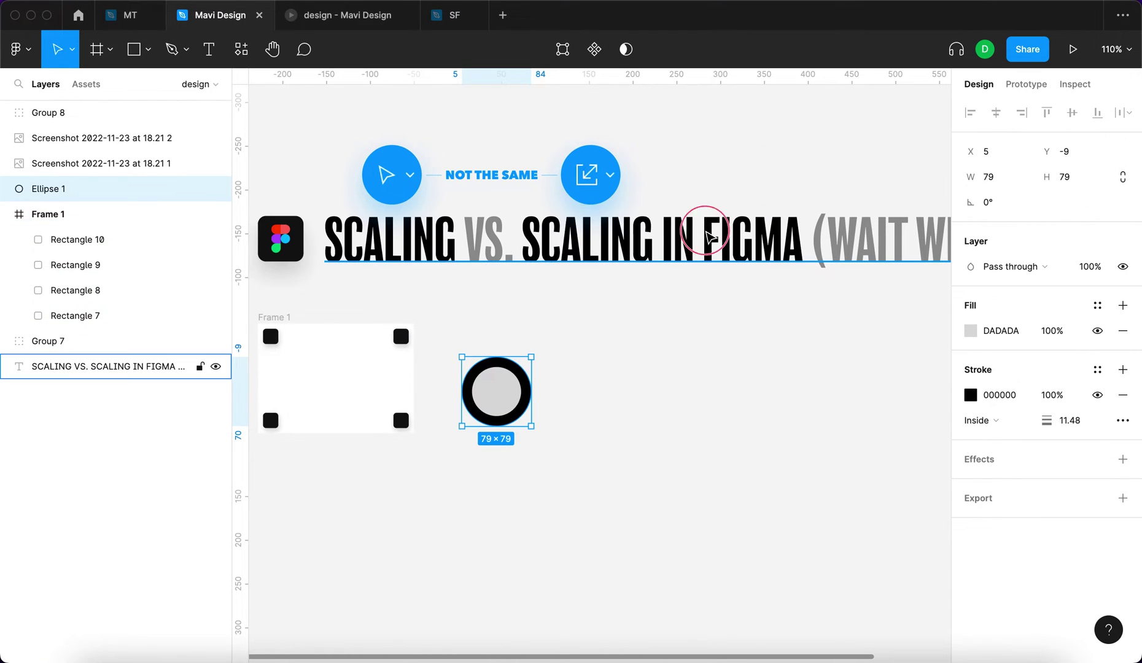
- Make two copies of the title below it and narrow the middle one onto two lines
left_click_drag(709, 236, 560, 510)
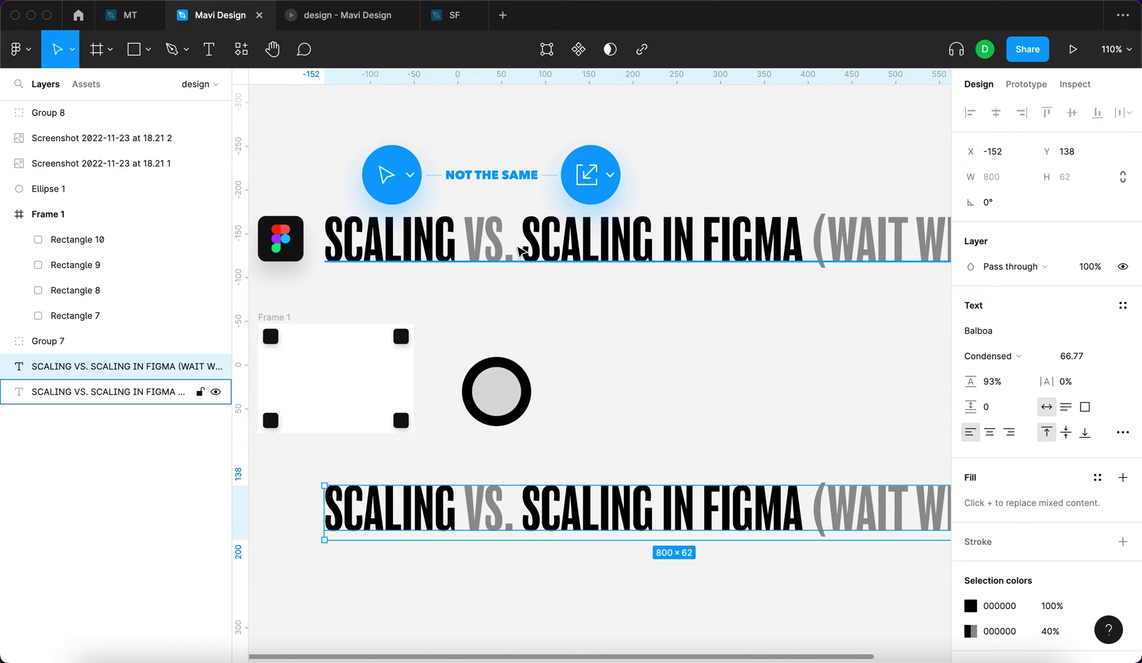
scroll(641, 258, "down", 5)
scroll(656, 392, "up", 2)
scroll(660, 386, "up", 3)
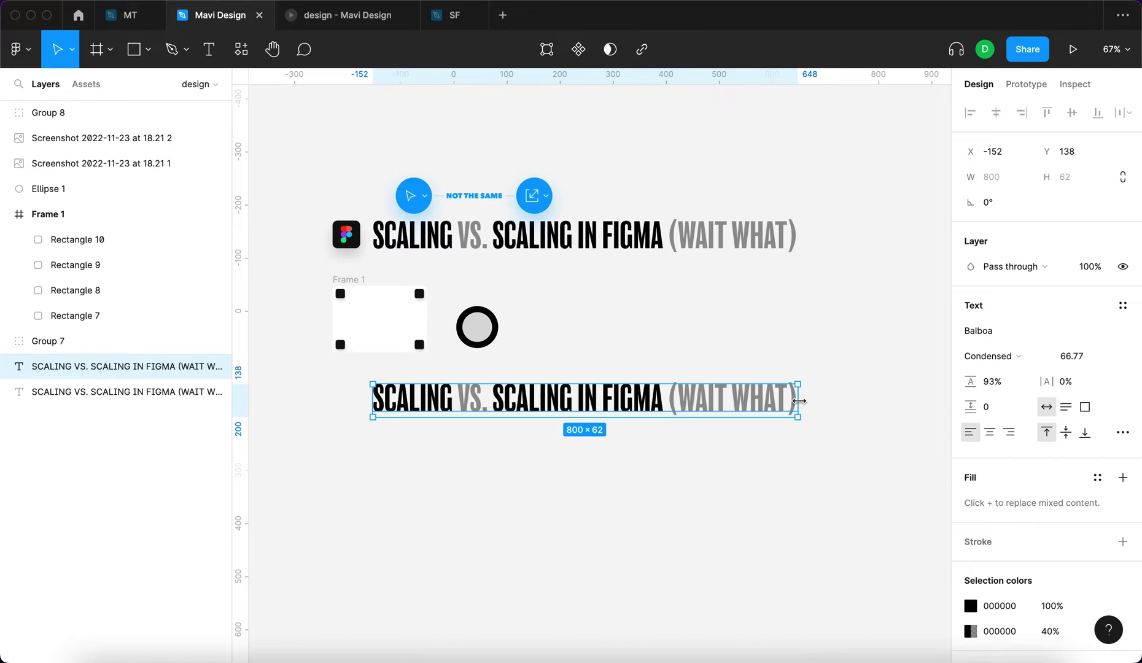
left_click_drag(707, 417, 726, 542)
left_click(399, 405)
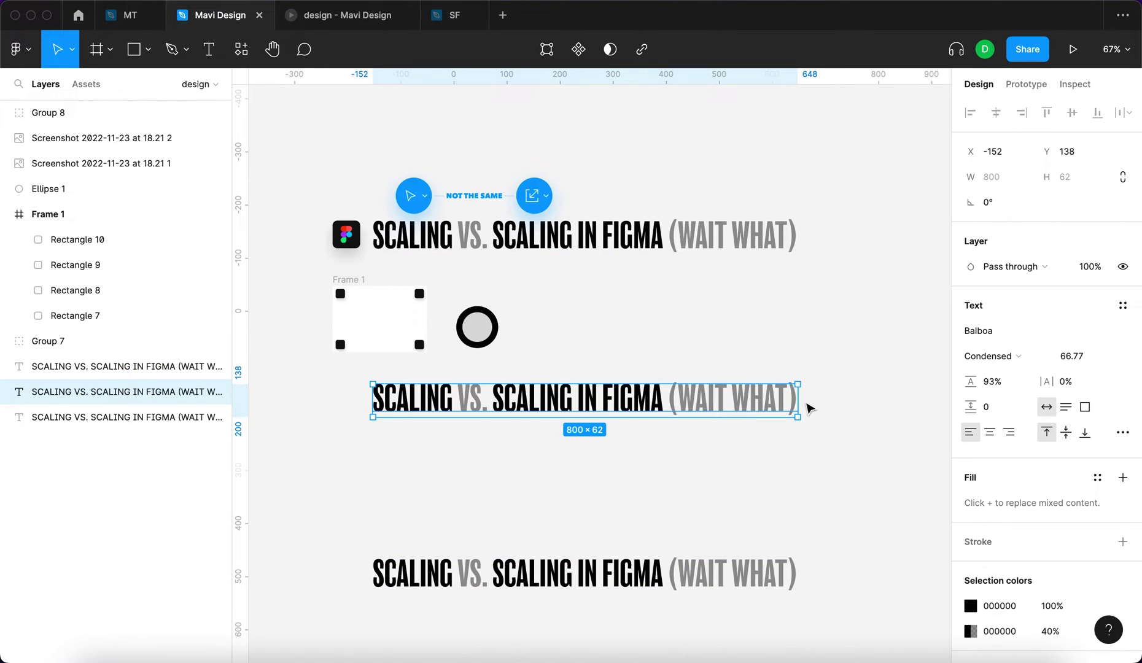
left_click_drag(765, 399, 662, 396)
- Scale the bottom title copy up slightly in Scale mode
left_click(780, 580)
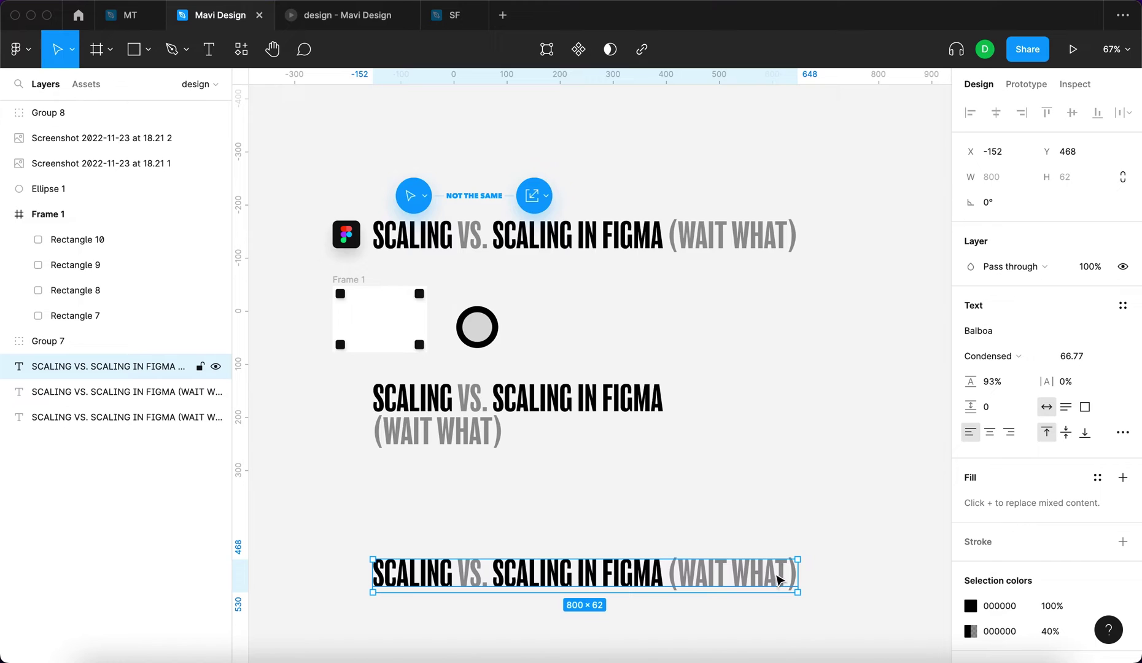
key("k")
key("v")
key("k")
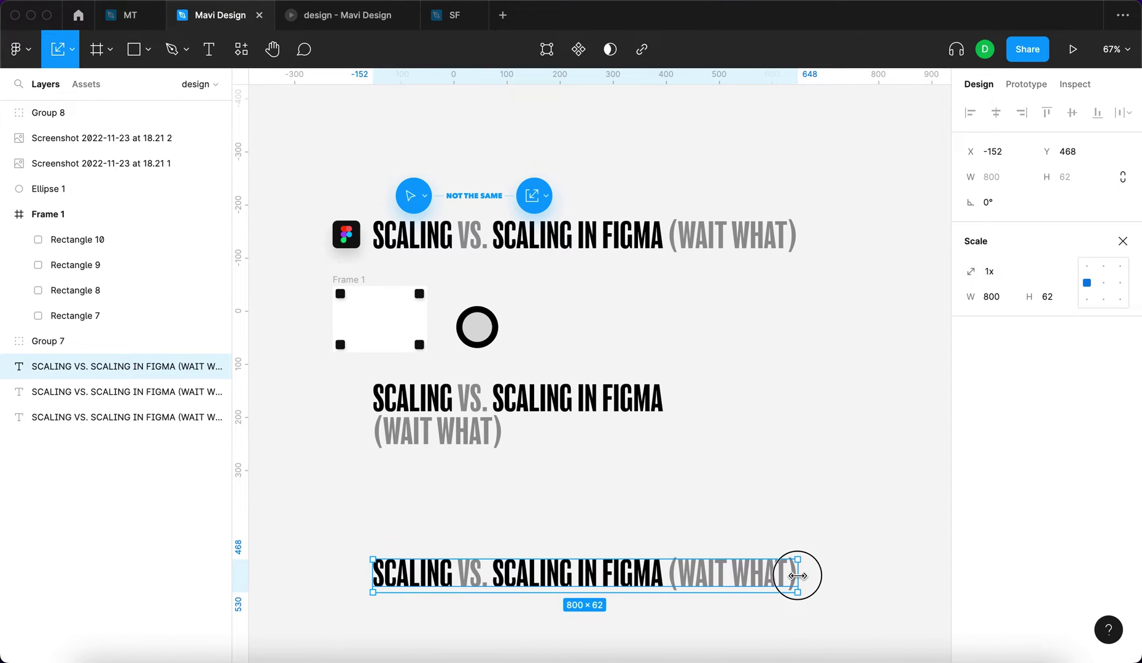
left_click_drag(797, 576, 826, 560)
left_click(756, 491)
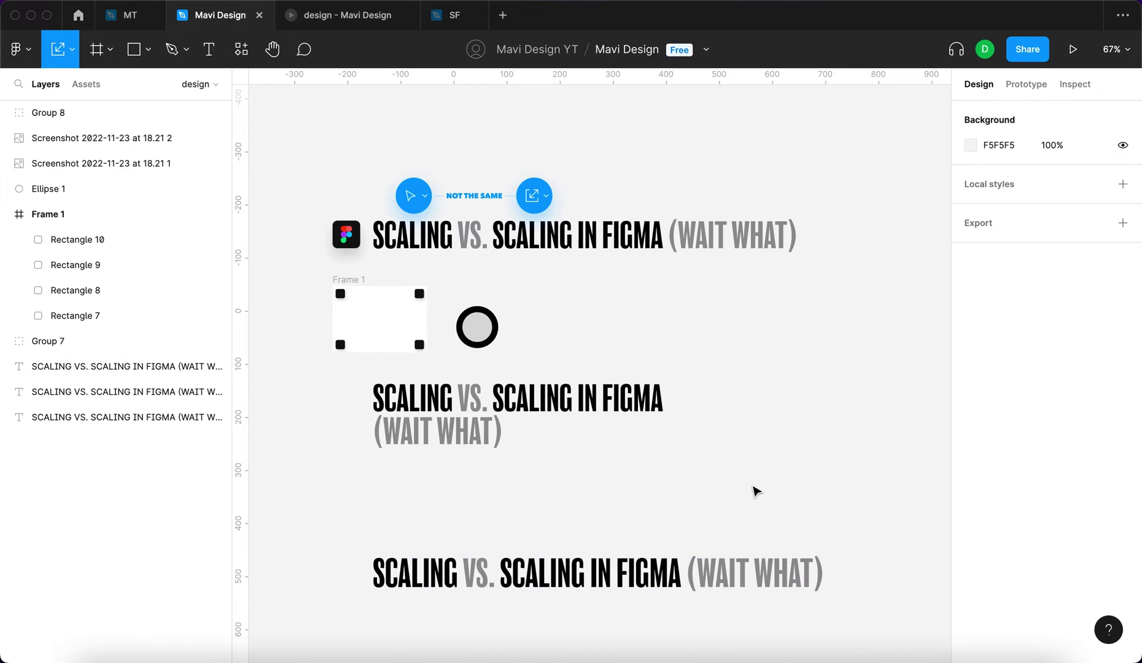
left_click(723, 575)
left_click(482, 342)
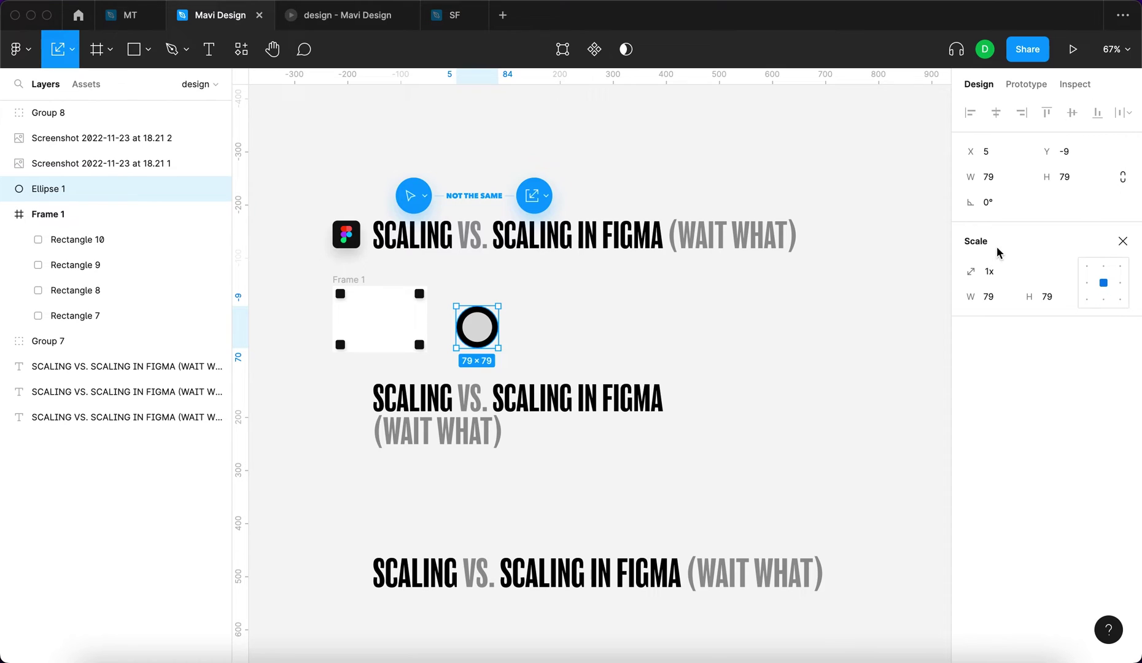
- Scale the ellipse 2x to 158 × 158 and move it up and right
scroll(451, 334, "up", 5)
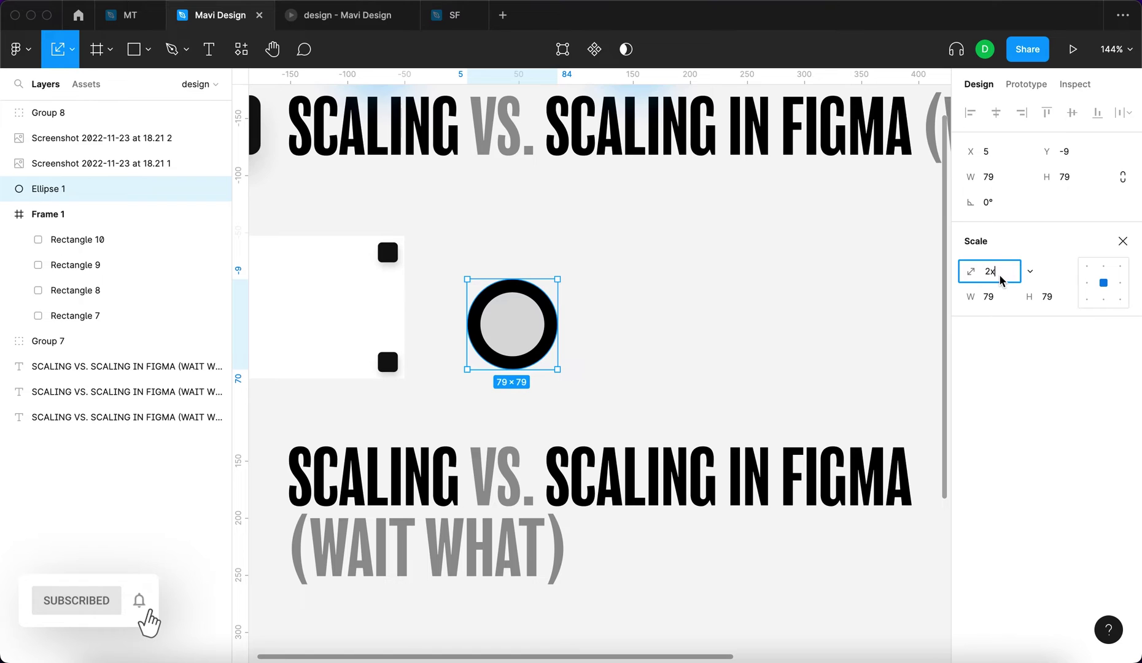
key("Return")
left_click_drag(583, 329, 633, 325)
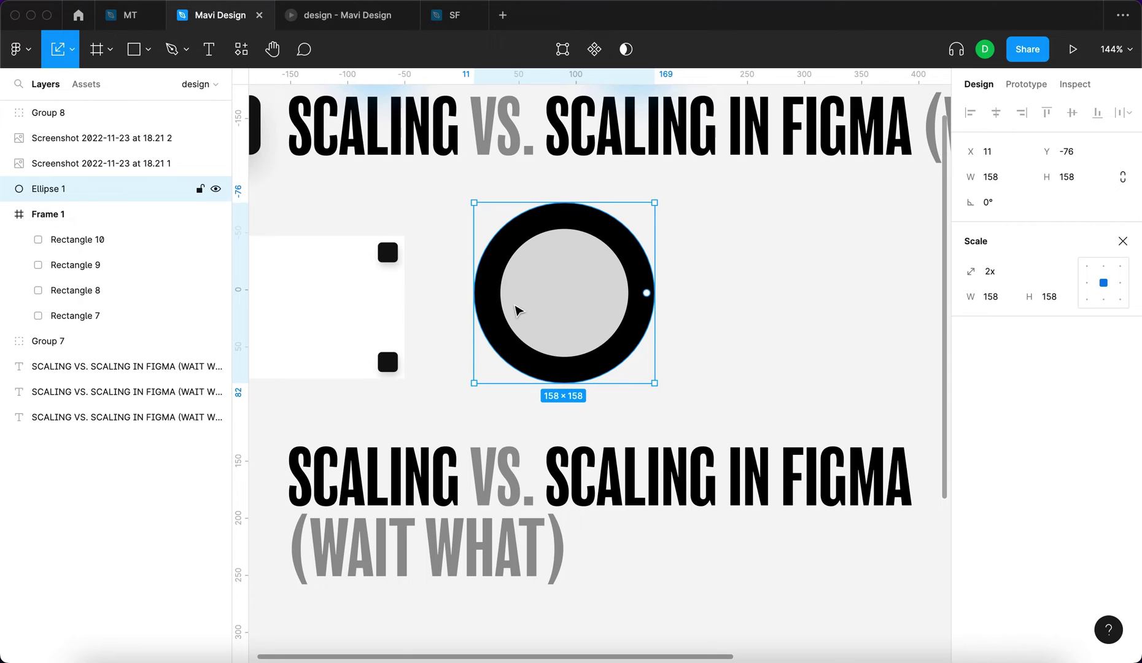
- Delete the bottom title copy and nudge the ellipse down slightly
left_click(510, 474)
key("Delete")
left_click_drag(573, 357, 574, 389)
- Move Frame 1, scale it 2x to 356 × 250, then shrink the frame alone
scroll(710, 480, "down", 3)
left_click_drag(400, 323, 354, 335)
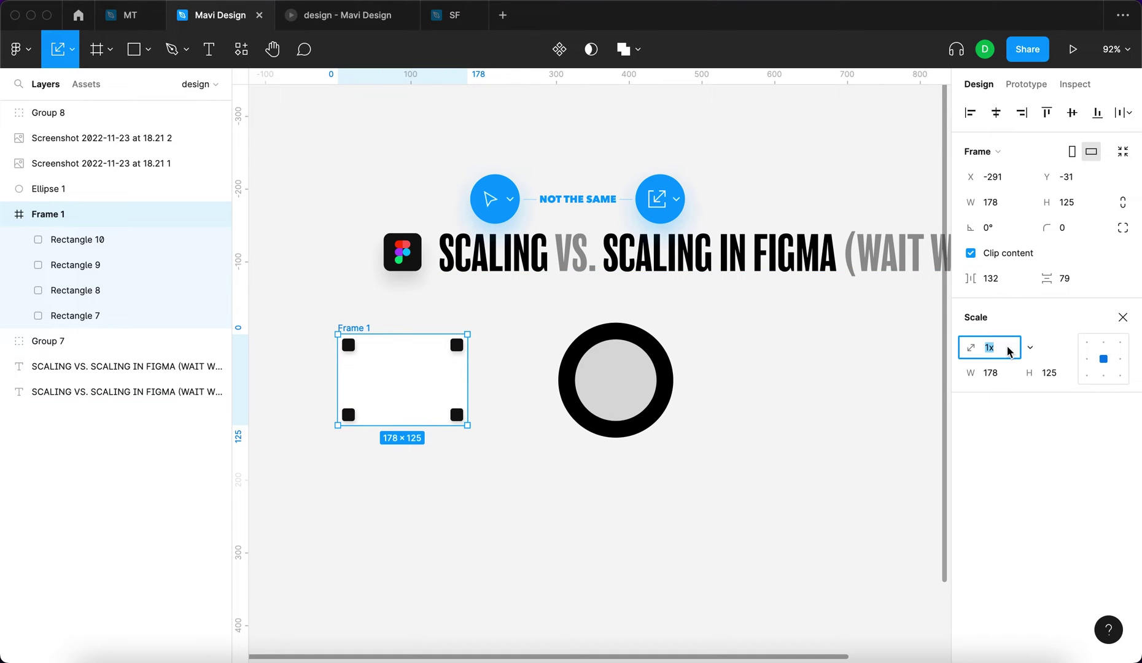
key("Return")
scroll(533, 313, "up", 2)
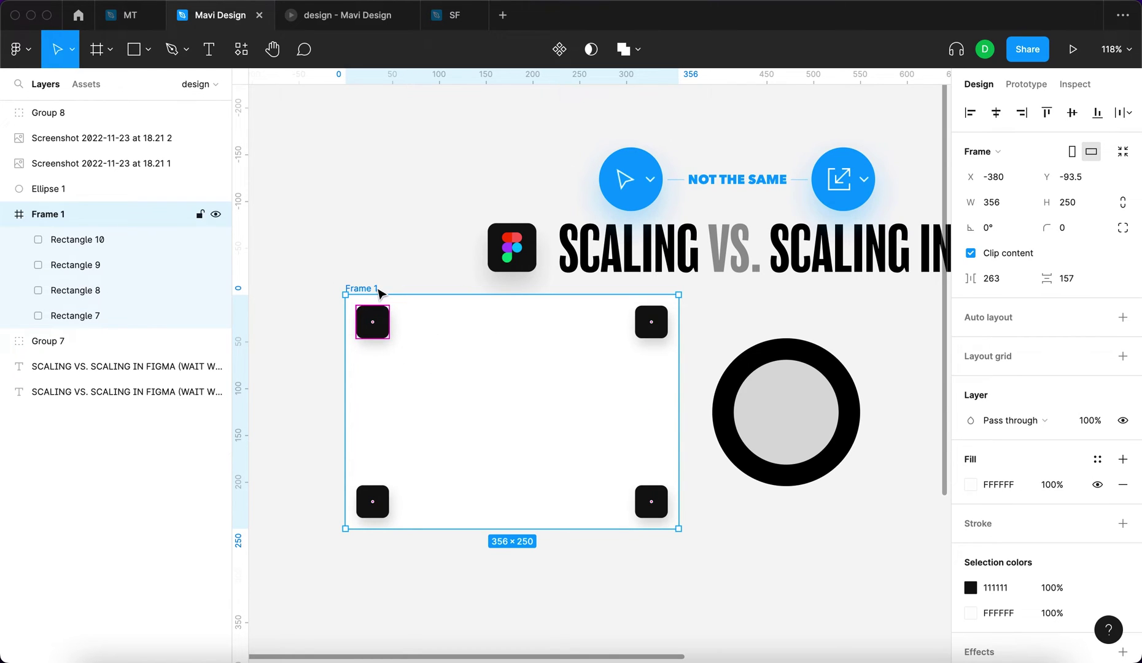
left_click_drag(656, 475, 531, 509)
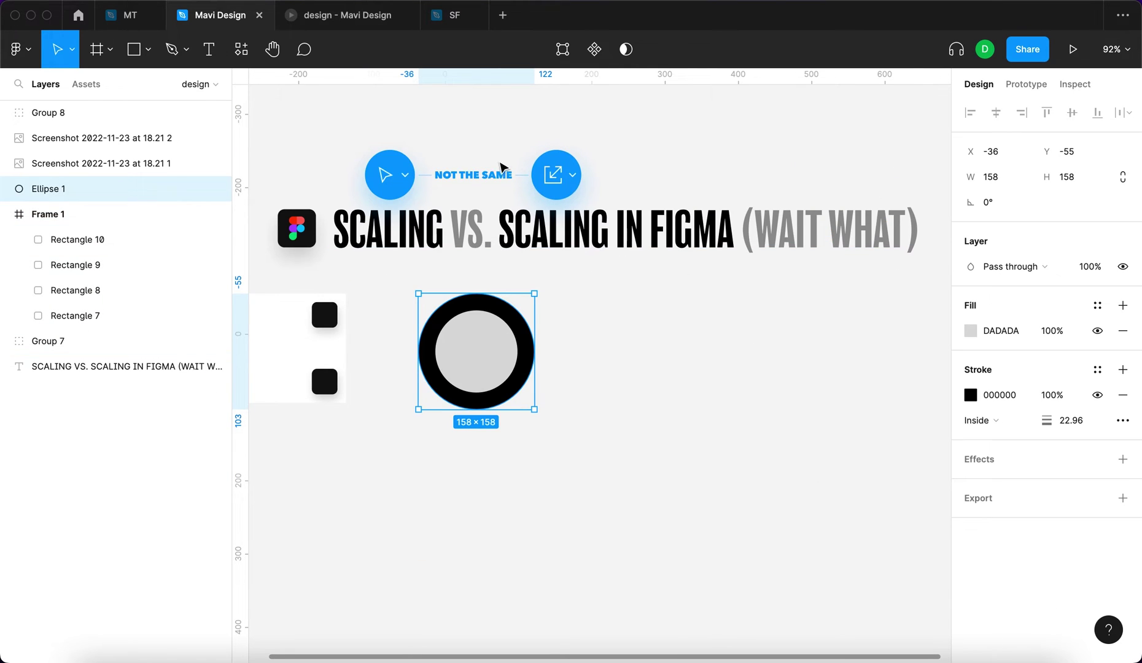
- Pull the NOT THE SAME text out of its group and edit it to BUTTON
left_click(489, 176)
double_click(489, 176)
left_click_drag(491, 179, 736, 337)
double_click(734, 332)
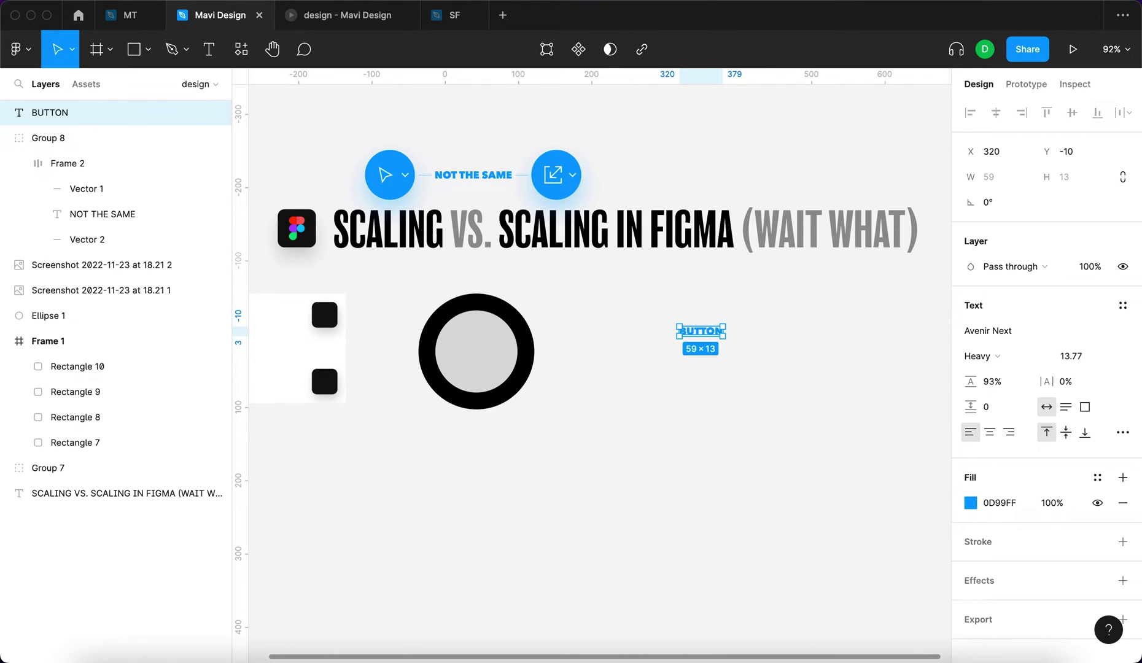
- Wrap the BUTTON text in an auto-layout frame with a black 000000 fill
key("shift+a")
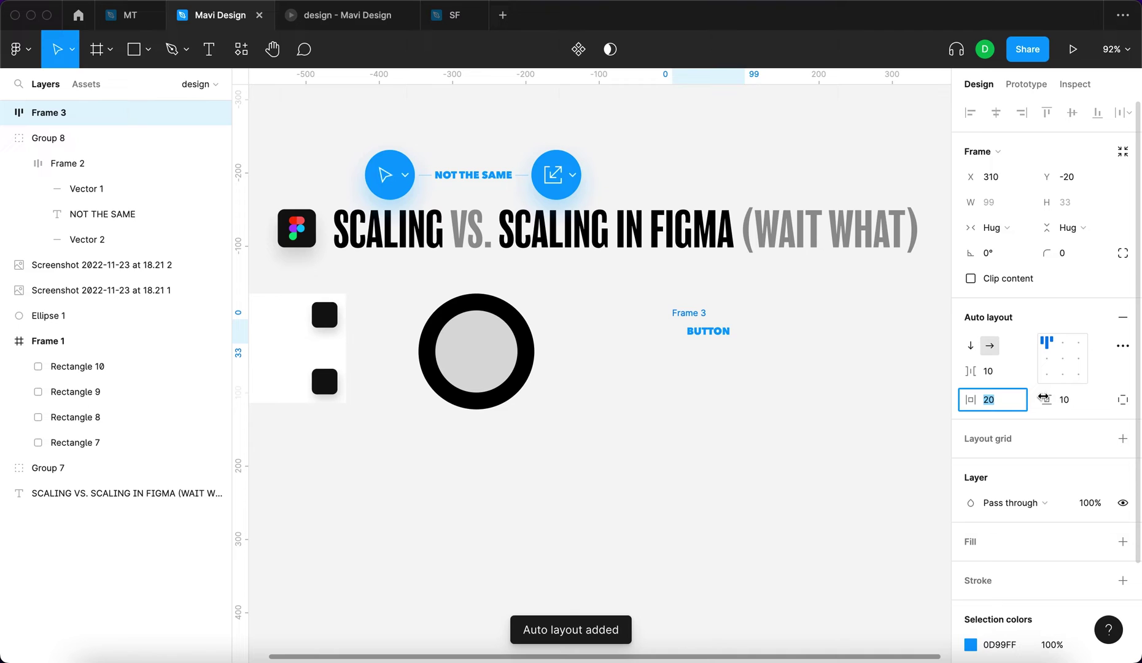
left_click(1092, 548)
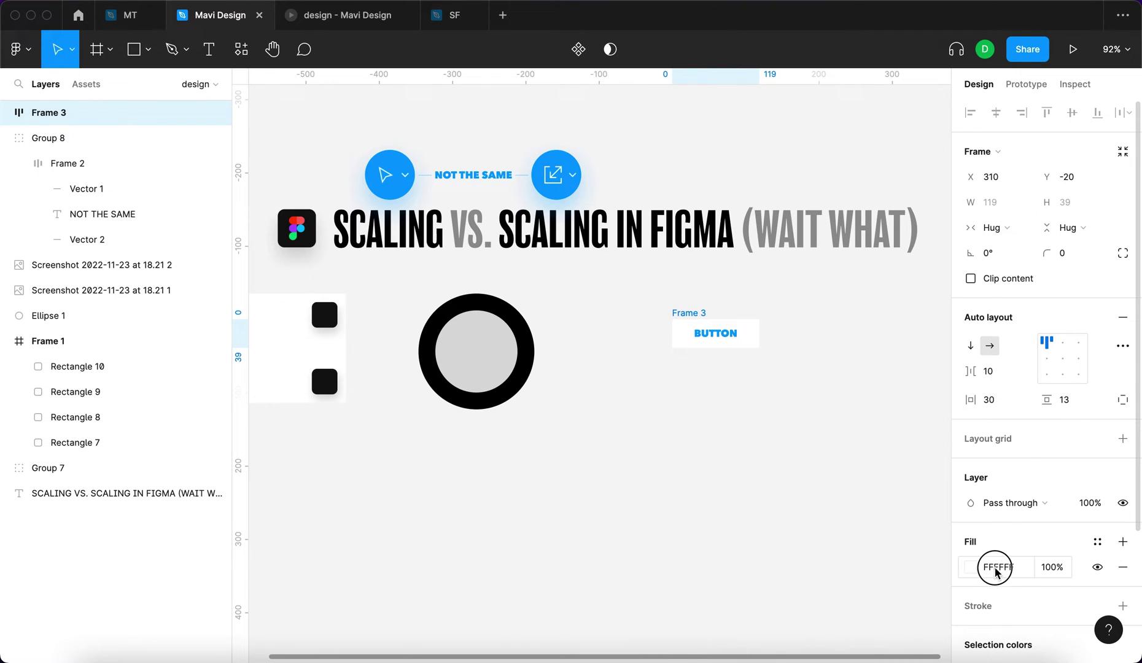
type("0")
key("Return")
scroll(745, 364, "up", 5)
key("Escape")
left_click_drag(602, 255, 576, 259)
- Rename the frame 'button', duplicate it, and copy the blue arrow circle beside it
key("super+r")
type("b")
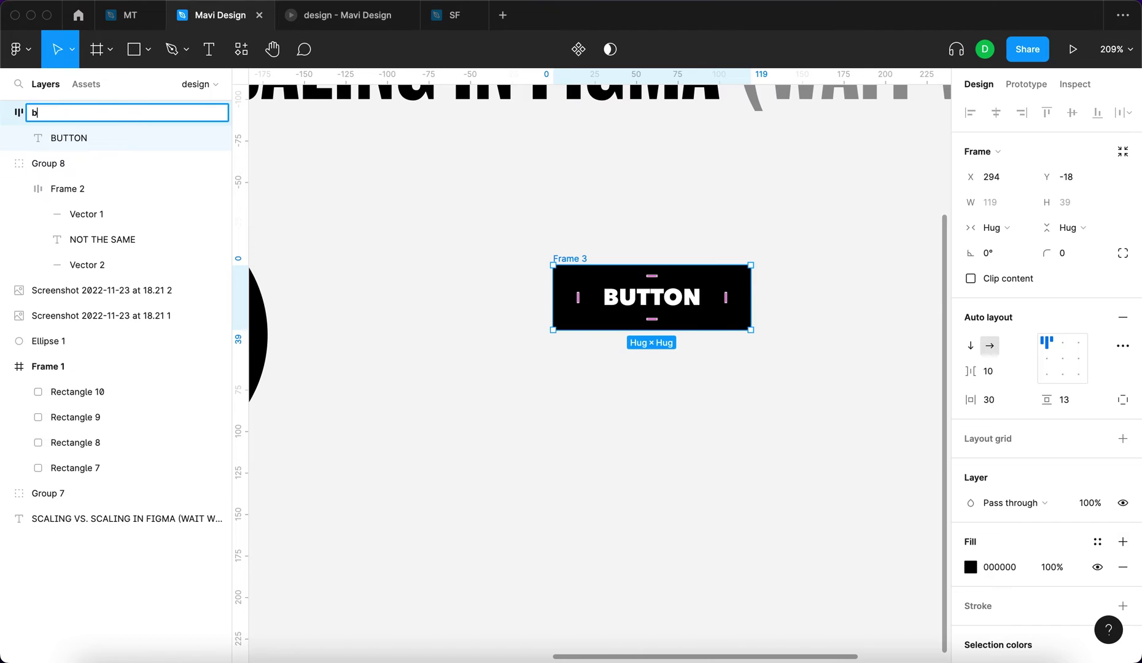
key("Return")
key("ctrl+d")
key("Escape")
scroll(737, 283, "down", 10)
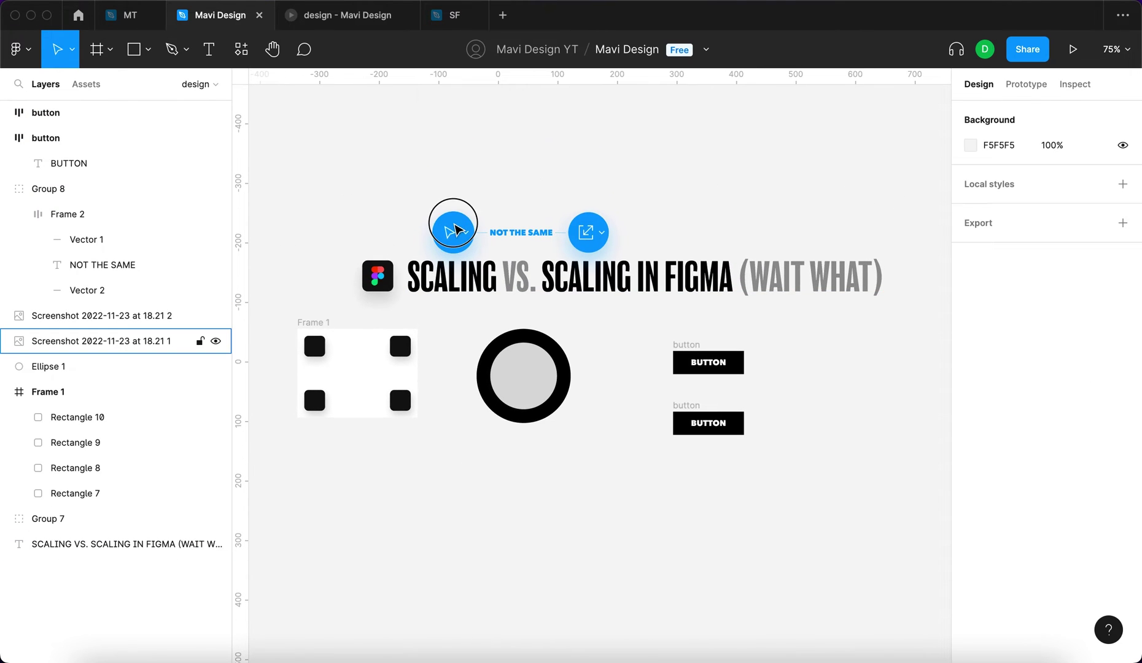
left_click(452, 234)
left_click_drag(451, 235, 644, 364)
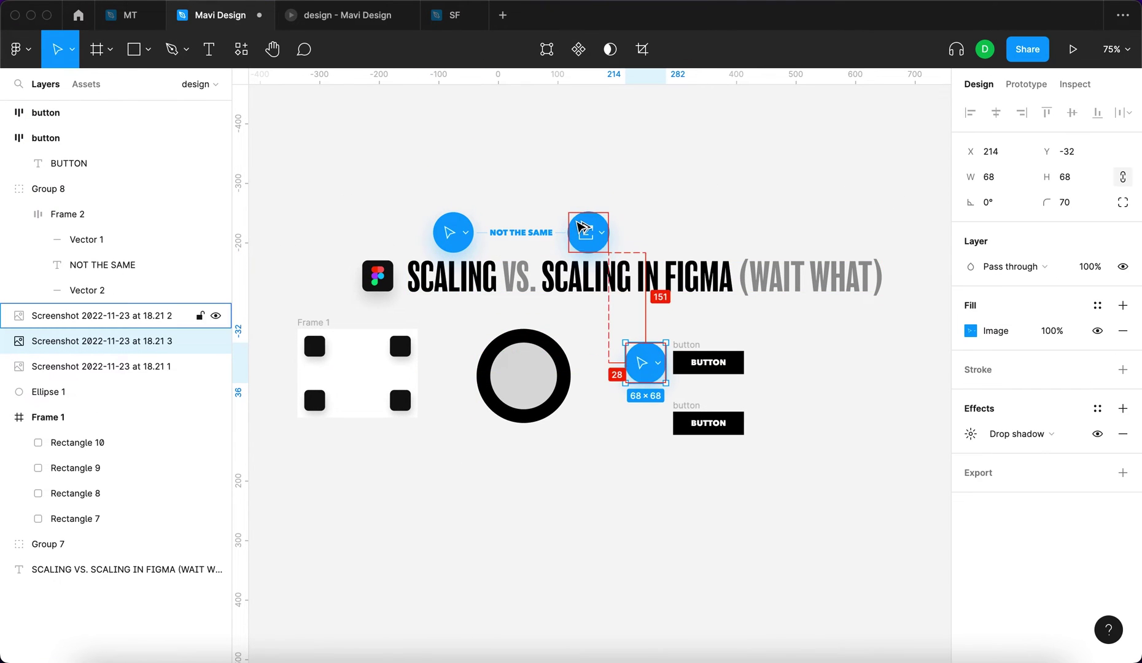
- Place a copy of the expand circle beside the second button
left_click_drag(587, 232, 637, 422)
scroll(637, 422, "up", 5)
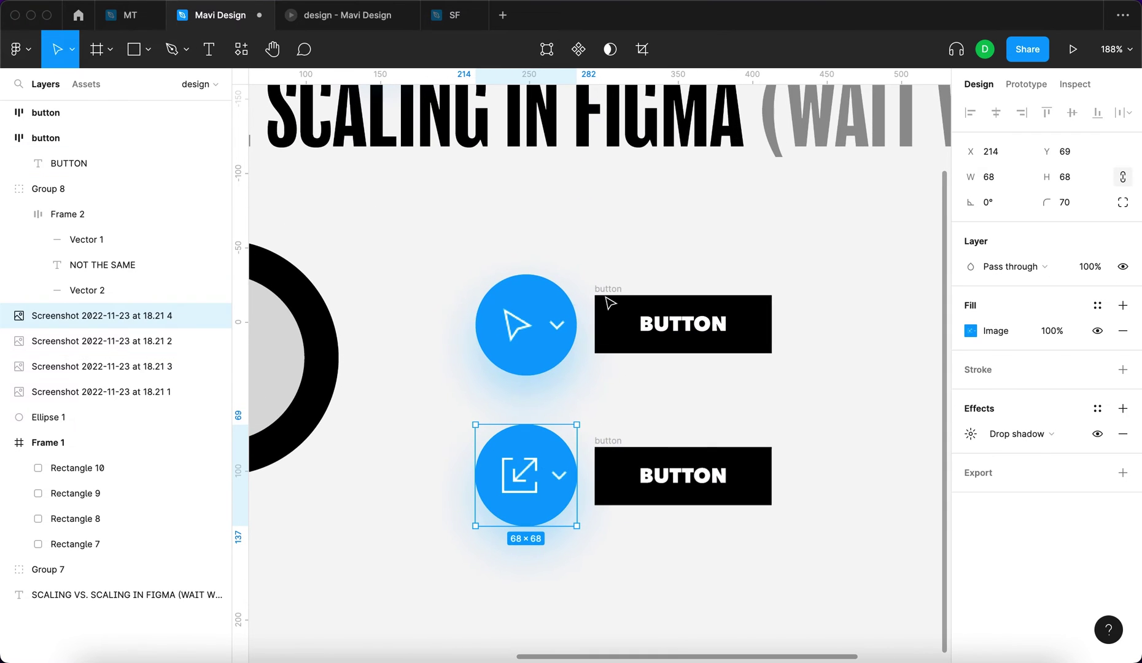
left_click(790, 469)
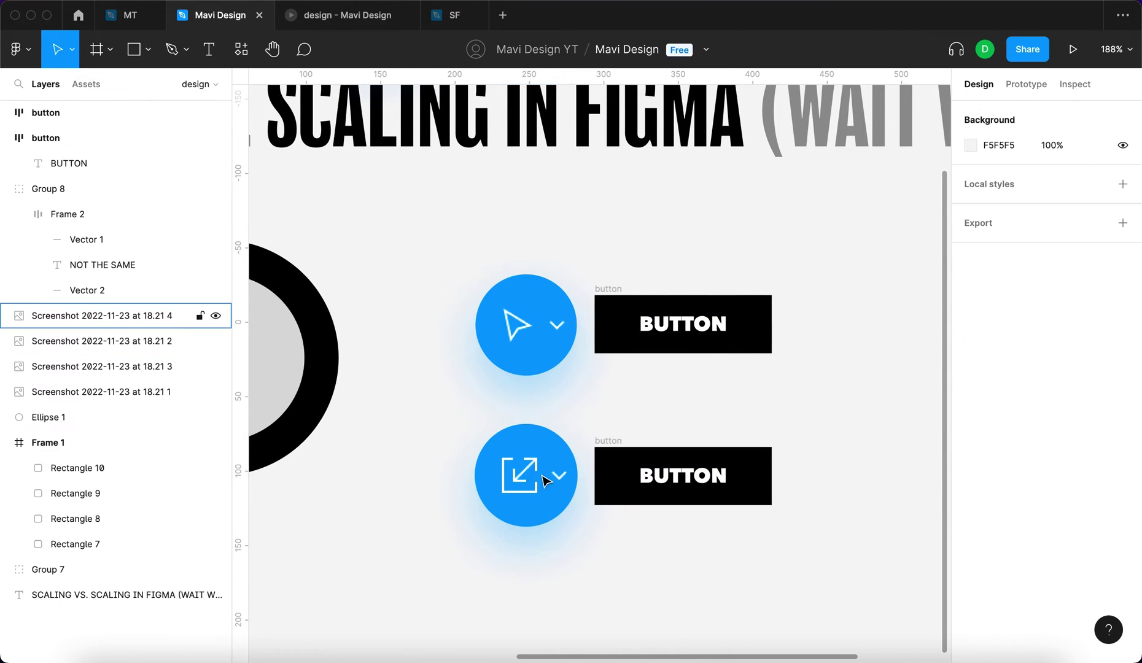
- Widen the top button to a fixed width
left_click(602, 298)
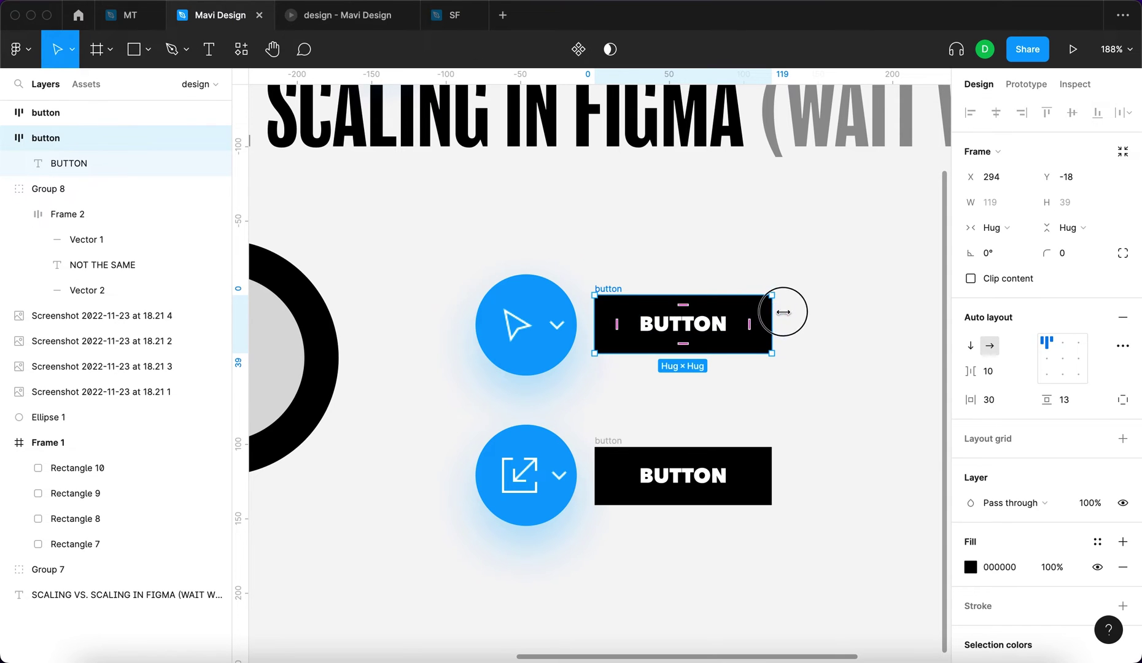
left_click_drag(783, 312, 822, 330)
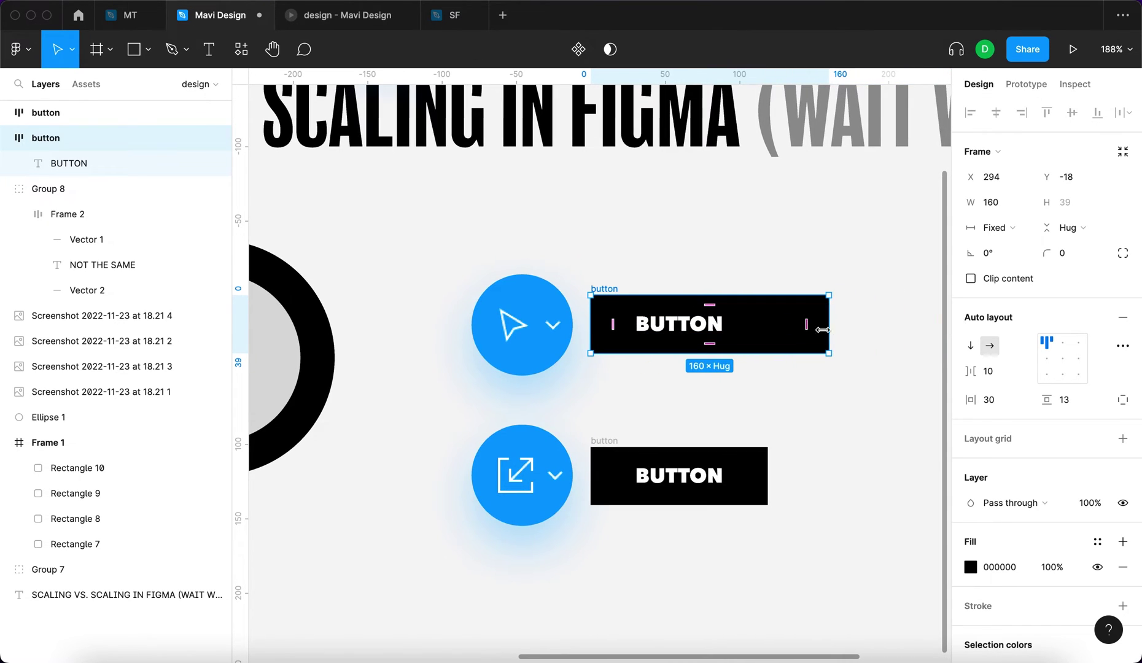
left_click(613, 439)
left_click(600, 290, "shift")
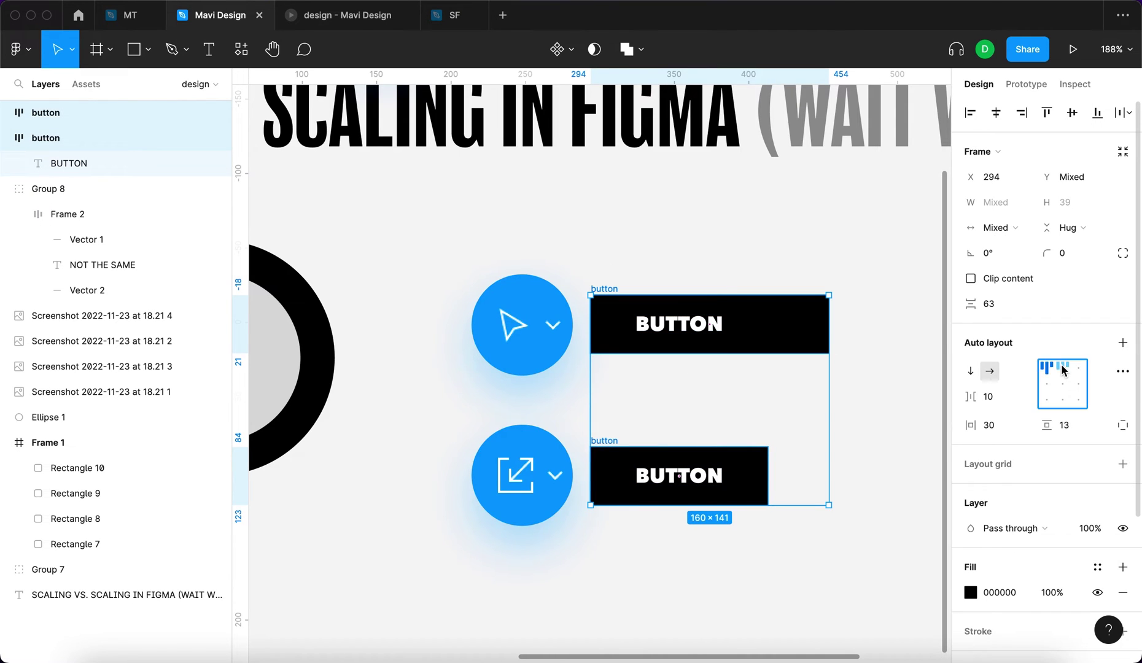
- Make the top button taller and centre its BUTTON label inside it
left_click(779, 258)
left_click(823, 323)
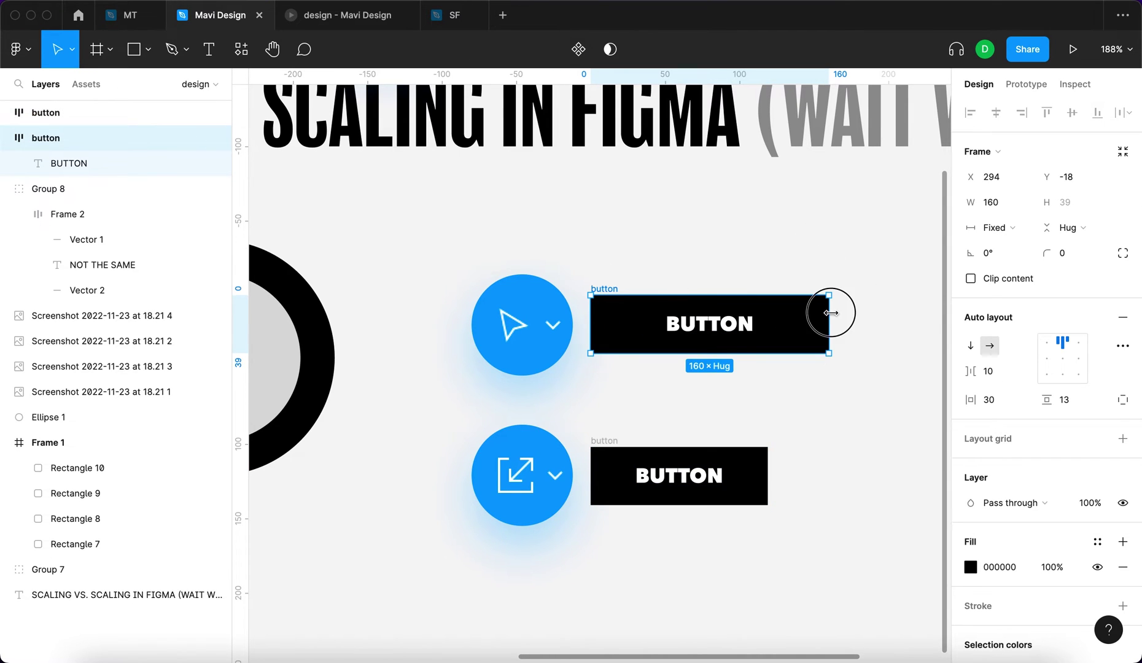
left_click_drag(830, 313, 693, 395)
scroll(653, 332, "right", 3)
left_click(1063, 360)
- Drag the top button's corner inward to about 151 × 69
left_click(444, 277)
left_click(430, 458)
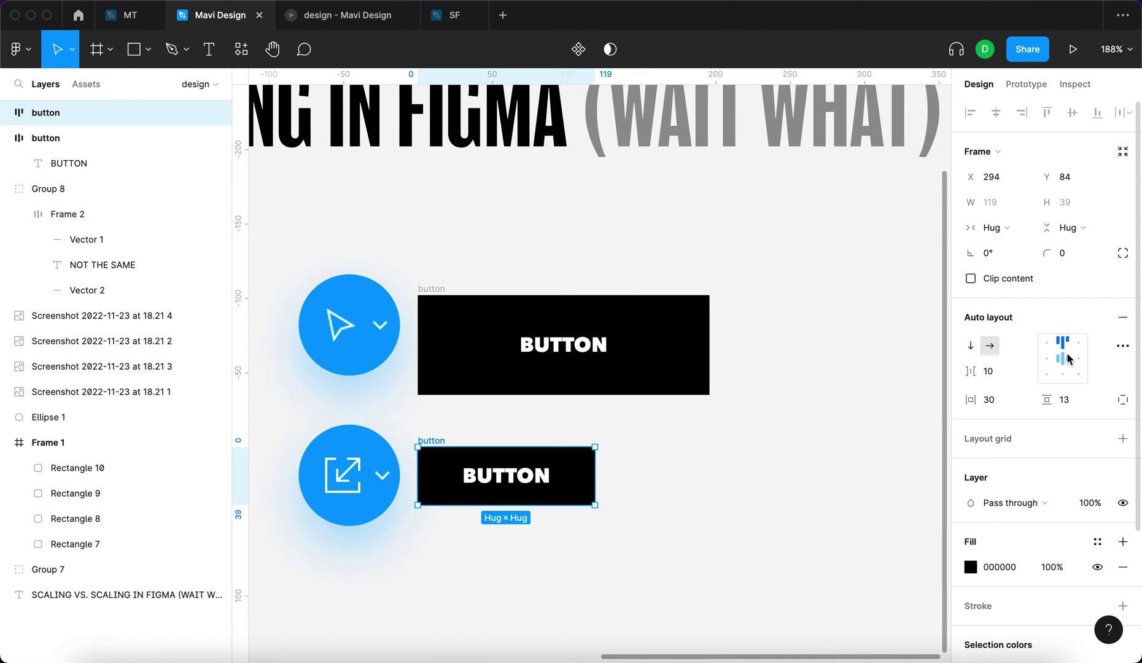
left_click(610, 243)
left_click(446, 289)
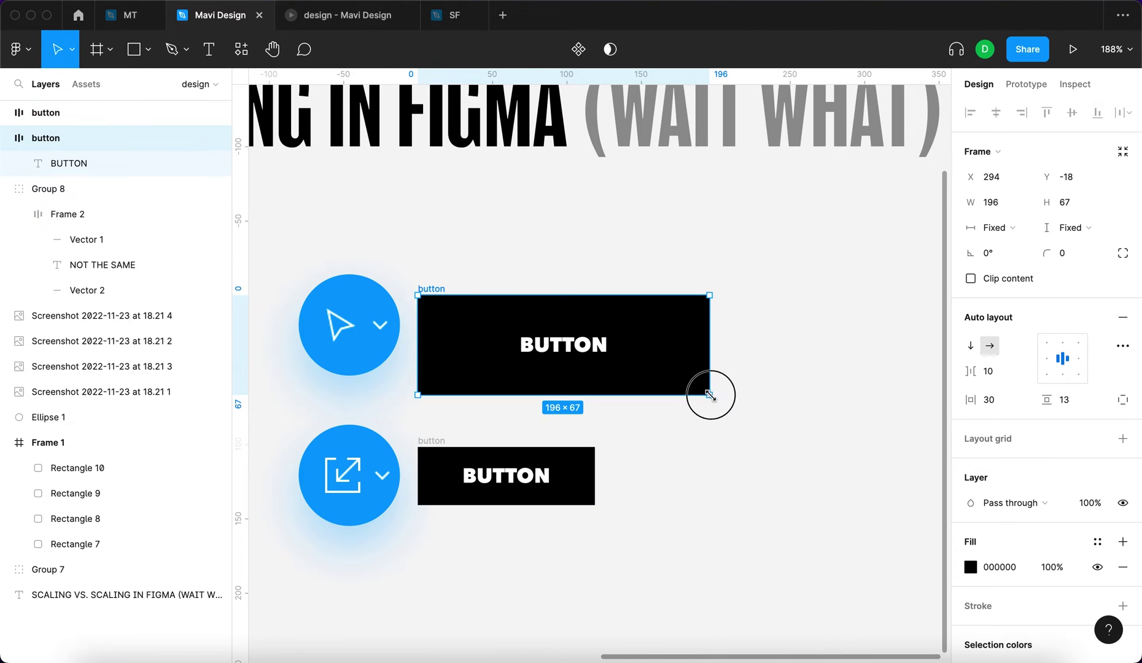
left_click_drag(710, 394, 707, 356)
- Scale the lower button down proportionally with the Scale tool (K)
left_click(431, 442)
key("k")
left_click_drag(594, 462, 579, 491)
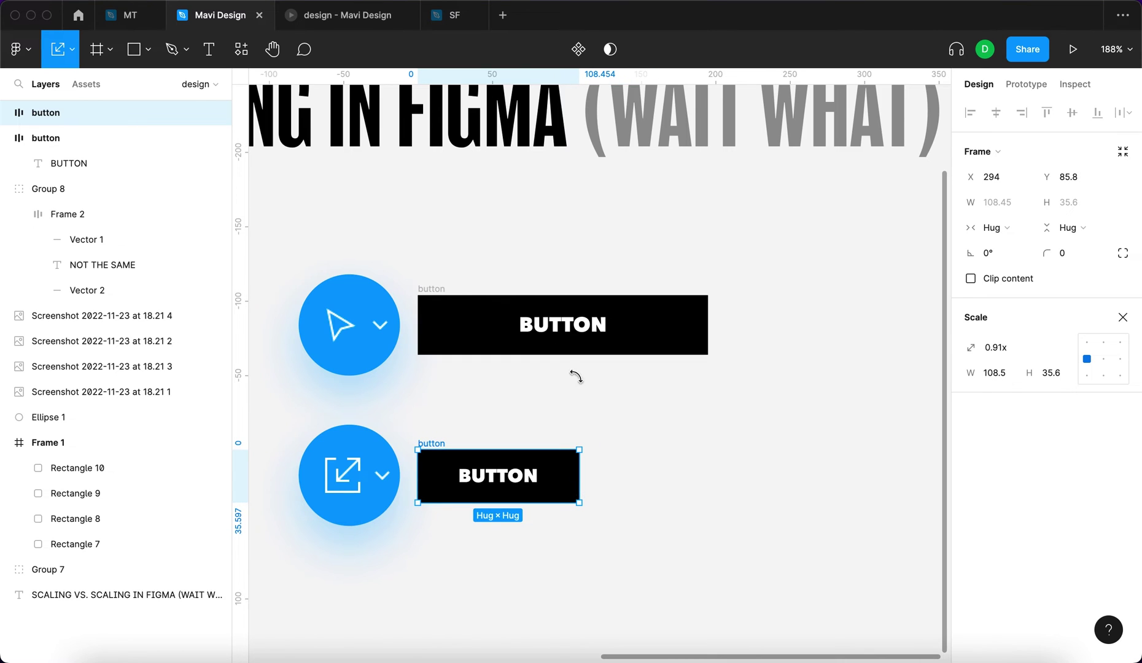
- Resize the top button to 147 × 42 with its label size unchanged
key("v")
left_click(704, 324)
left_click_drag(706, 321, 614, 326)
left_click_drag(673, 348, 797, 405)
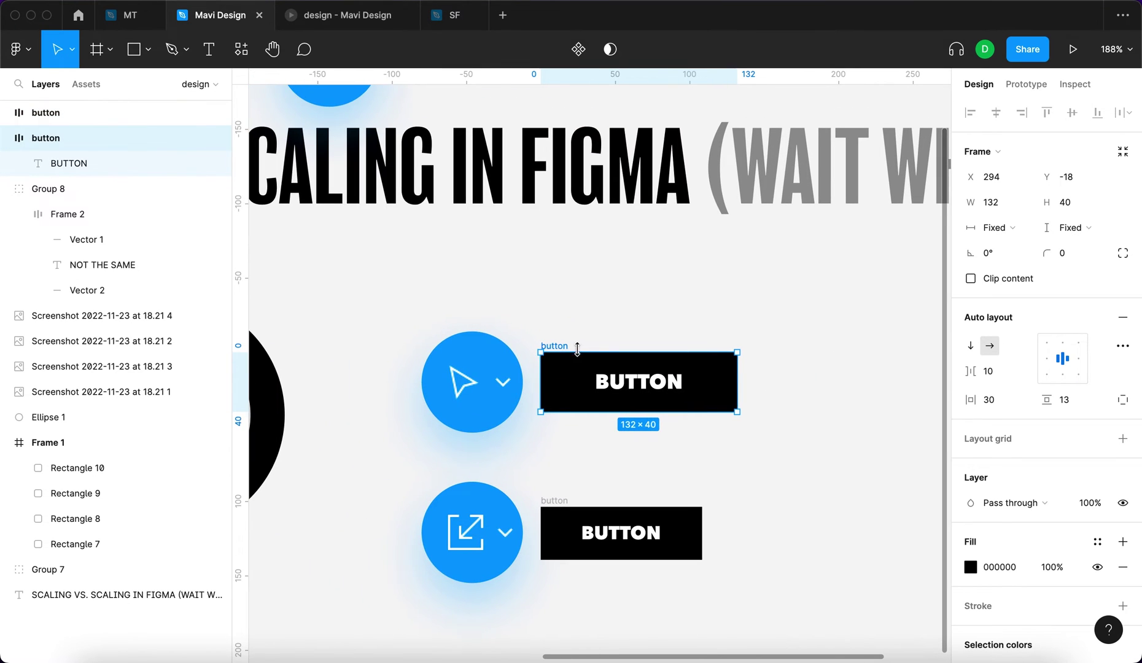
left_click_drag(716, 374, 908, 424)
left_click_drag(897, 421, 760, 417)
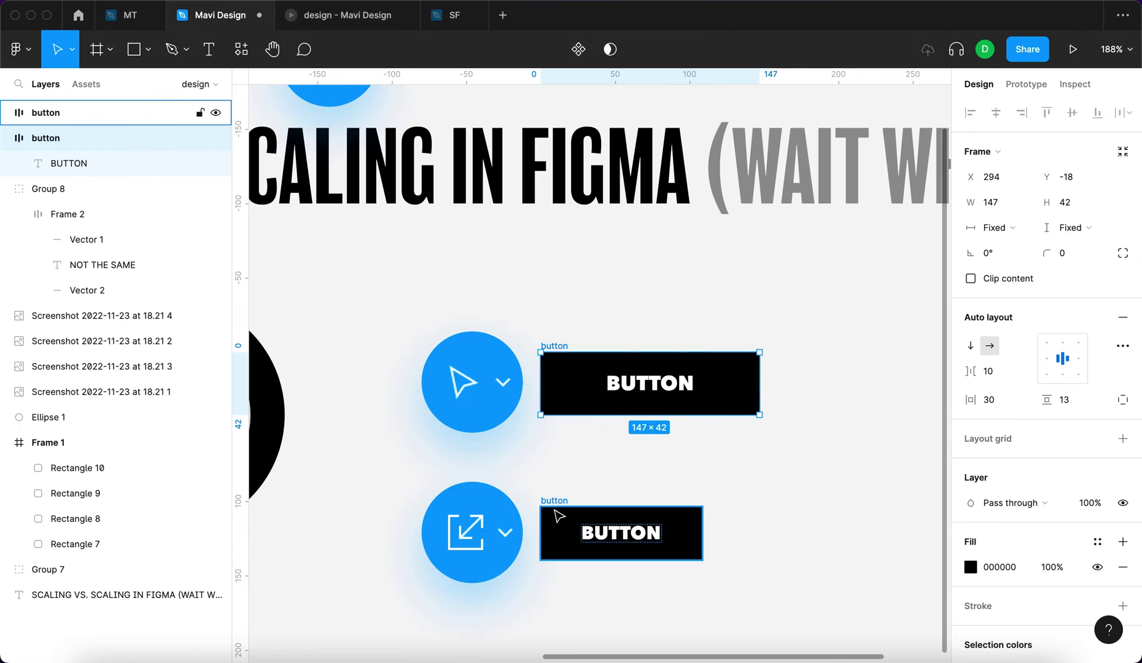
- Try scaling the lower button up to 1.35x, then undo it
left_click(564, 509)
key("k")
left_click_drag(702, 531, 759, 535)
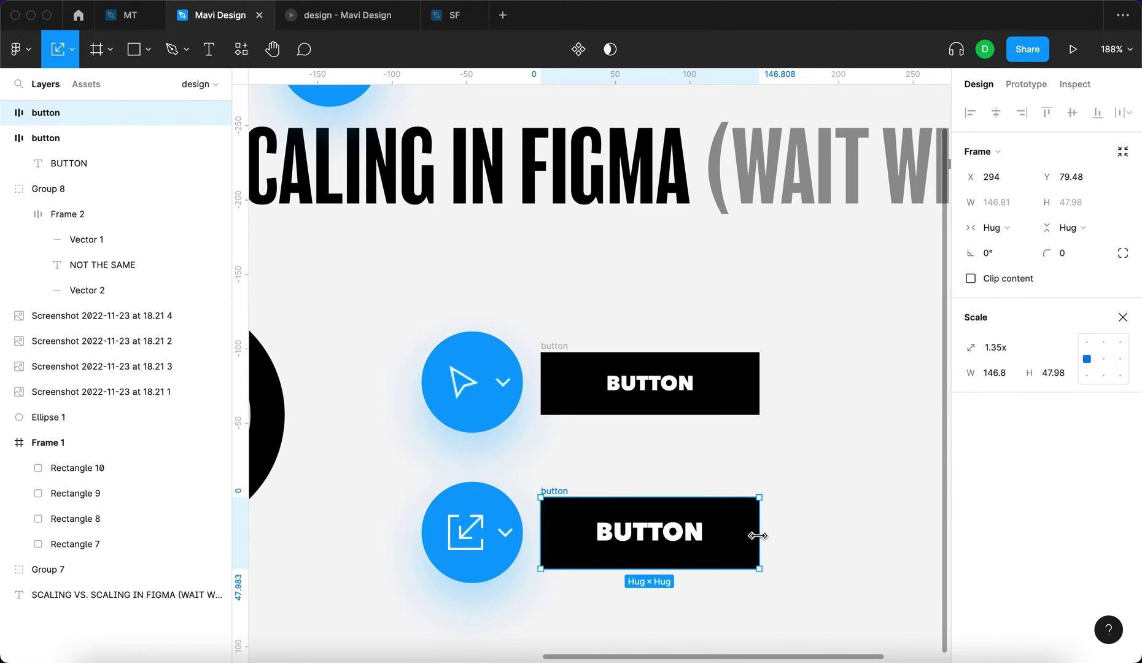
key("ctrl+z")
left_click(760, 536)
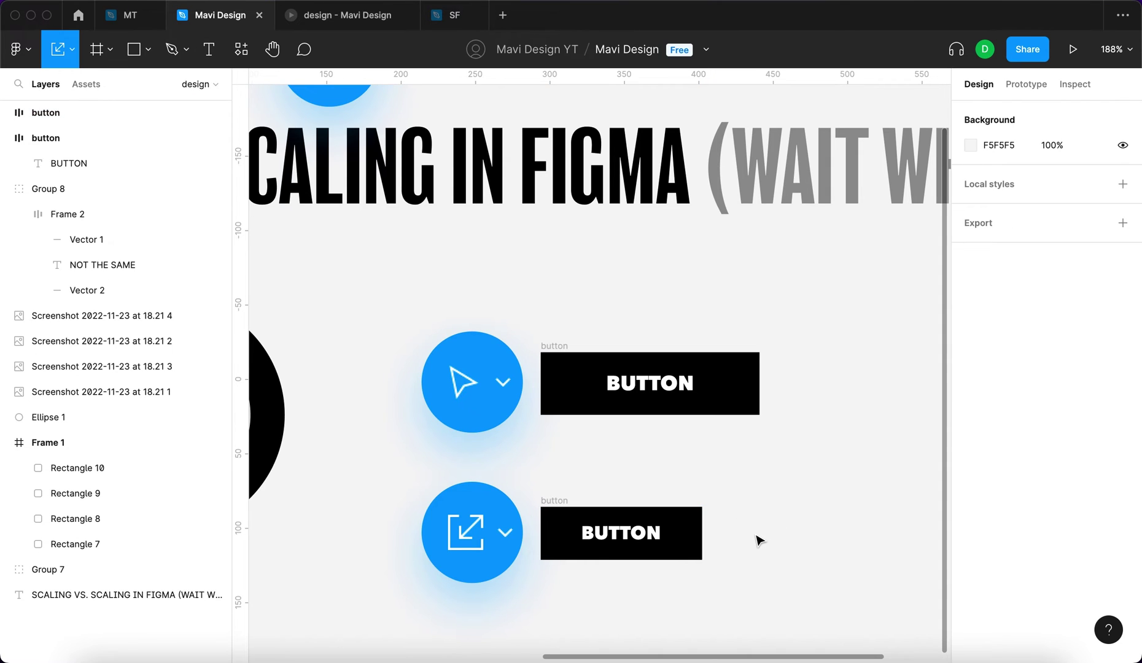
- Pan and zoom the canvas to bring the buttons and ellipse into view
scroll(770, 532, "up", 10)
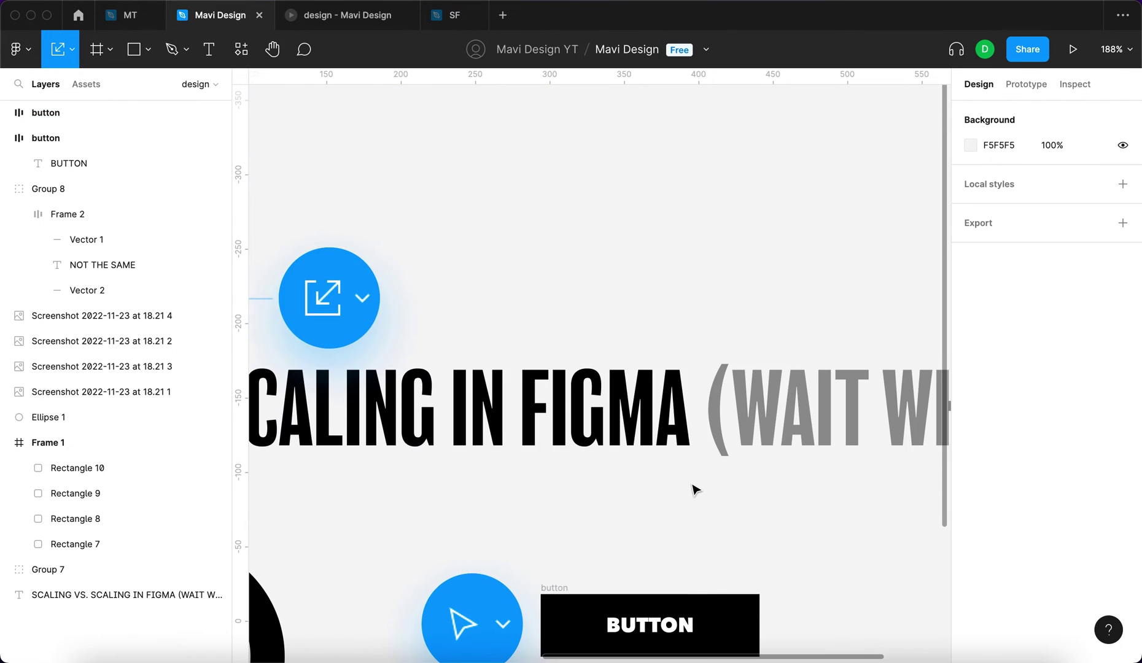
scroll(693, 484, "down", 3)
scroll(335, 374, "left", 8)
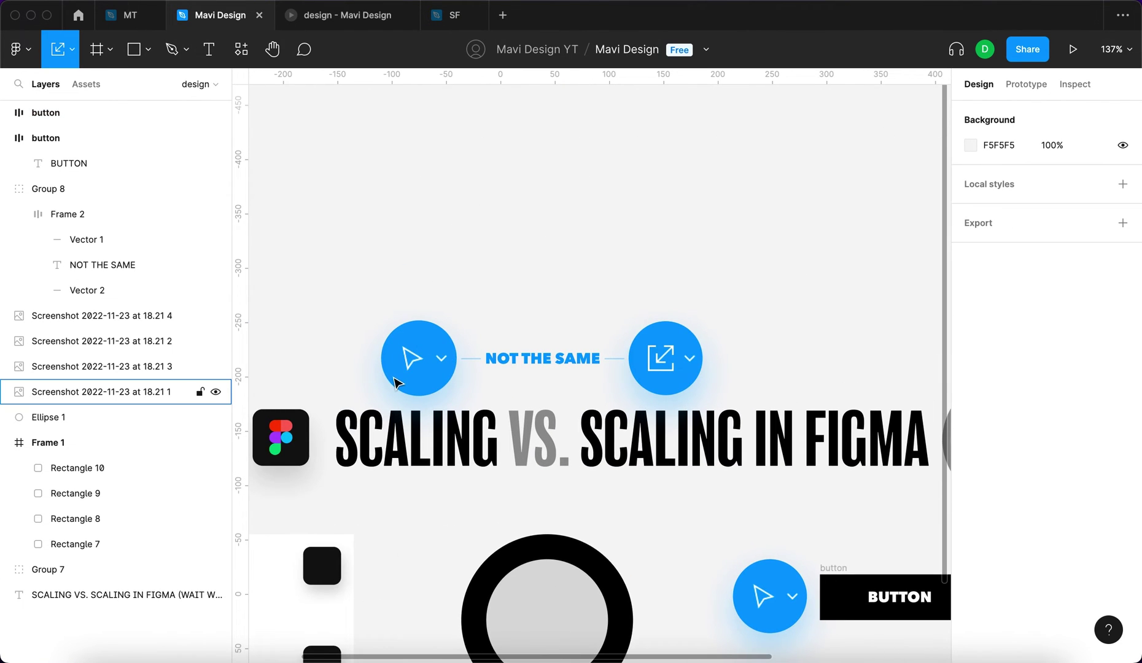
left_click(665, 346)
left_click_drag(800, 339, 637, 193)
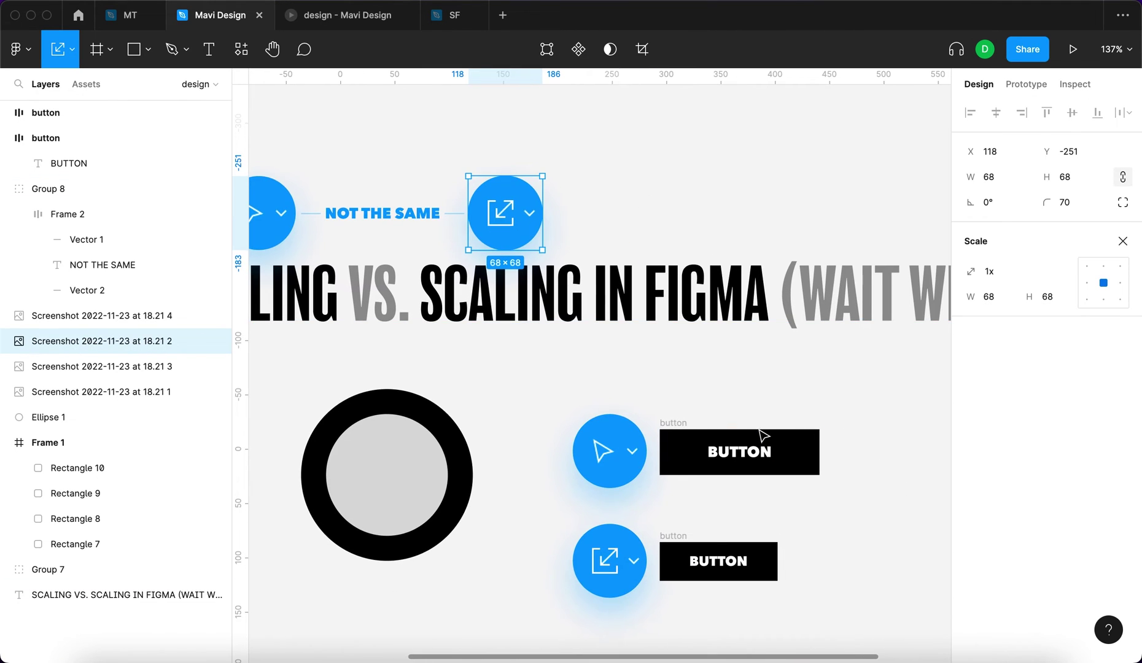
left_click(783, 412)
left_click_drag(846, 412, 683, 323)
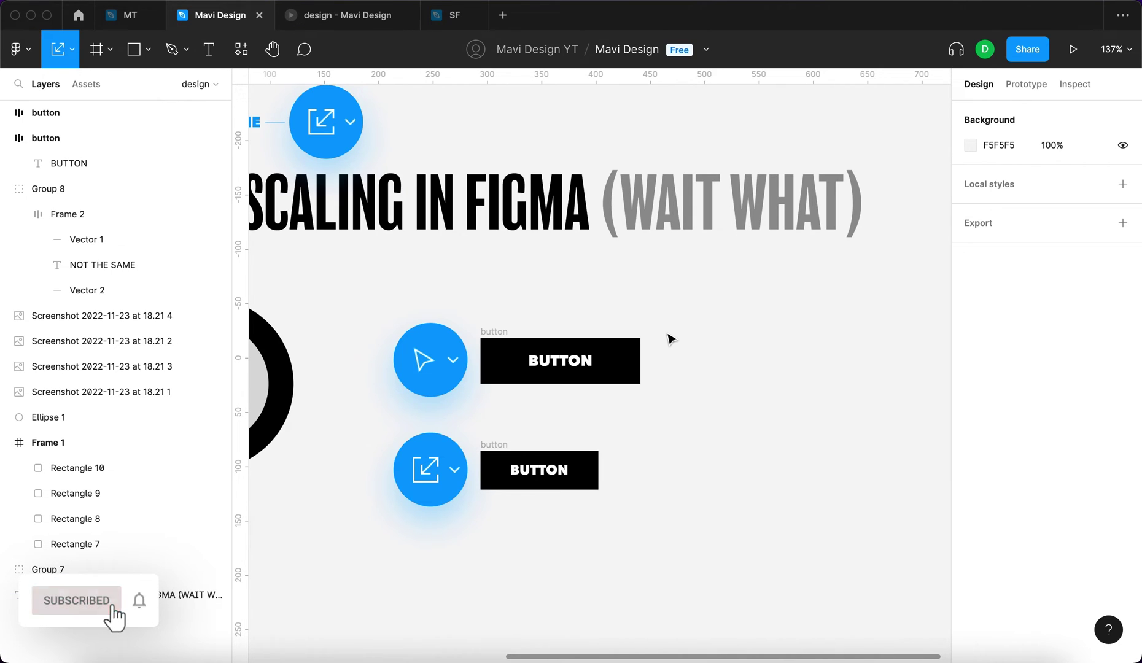
scroll(673, 319, "left", 10)
scroll(923, 365, "down", 5)
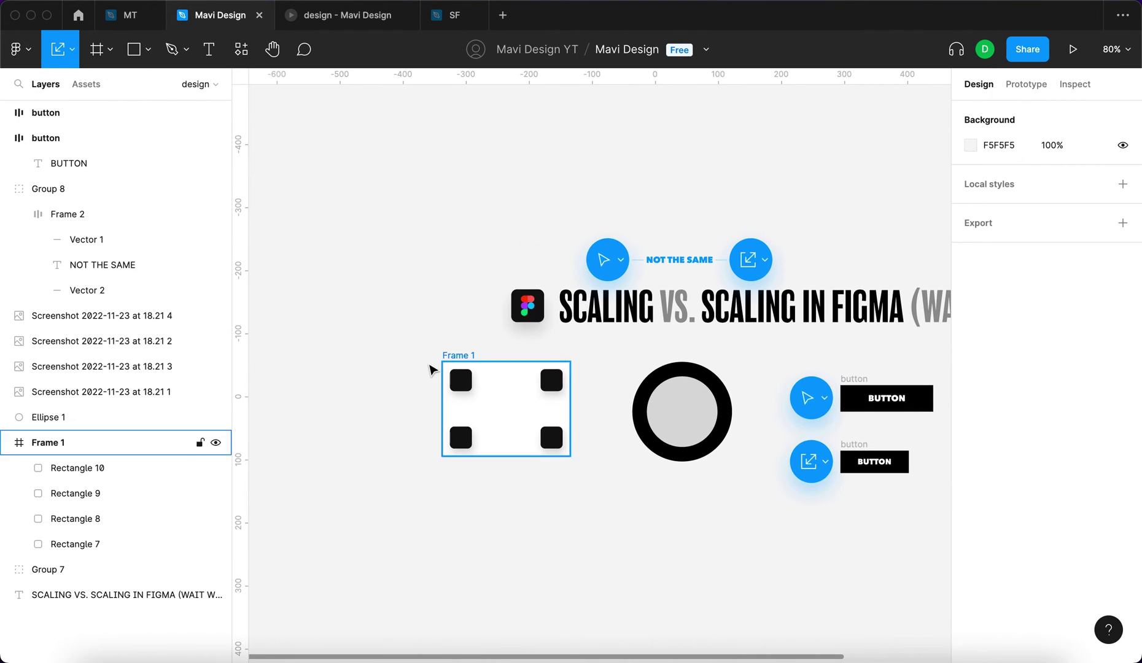
- Shrink Ellipse 1 slightly and move it left toward Frame 1
left_click(468, 355)
left_click(647, 405)
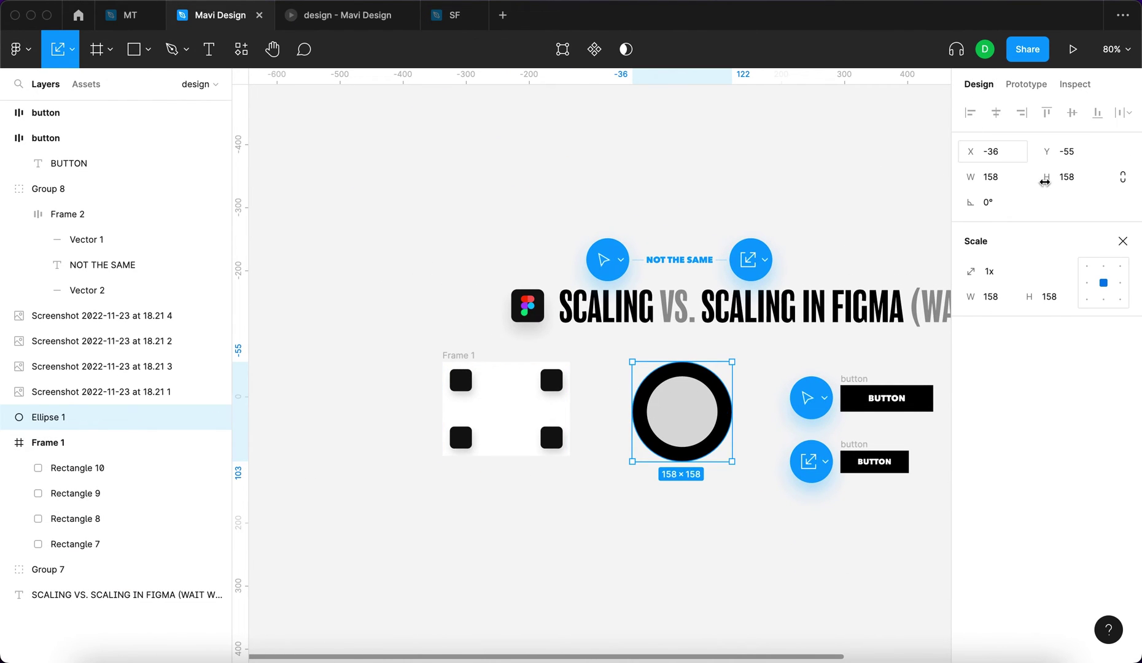
key("v")
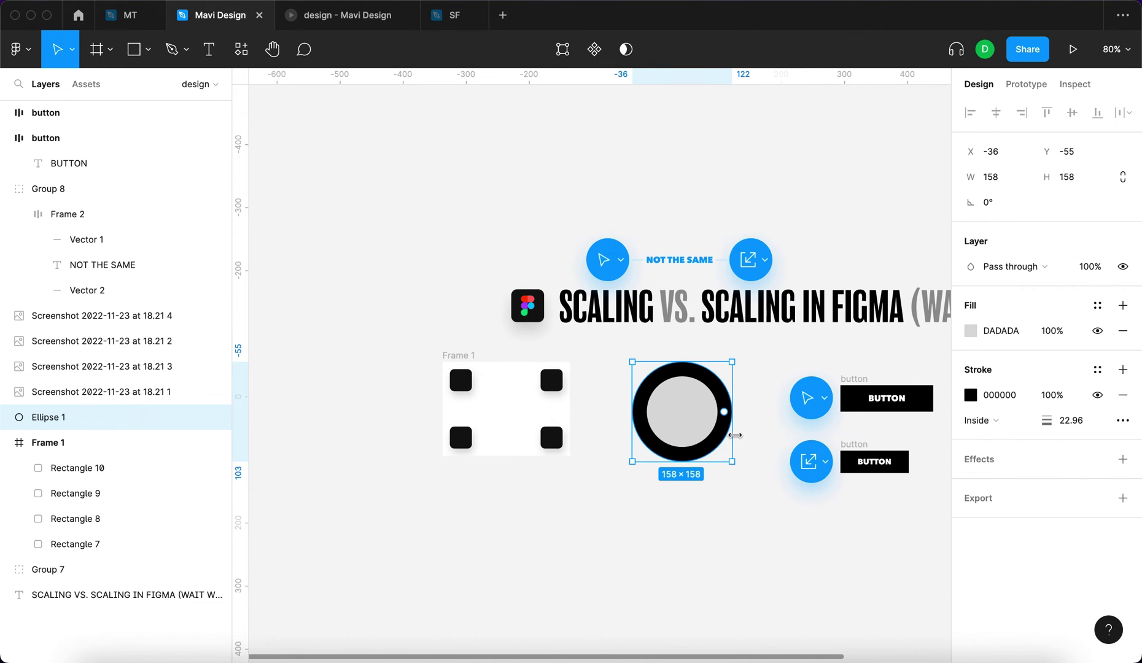
scroll(735, 434, "up", 5)
mouse_move(735, 434)
left_mouse_down()
mouse_move(657, 438)
mouse_move(728, 435)
left_mouse_up()
left_click_drag(629, 426, 534, 423)
left_click(743, 403)
left_click(560, 390)
left_click(755, 385)
scroll(754, 385, "down", 5)
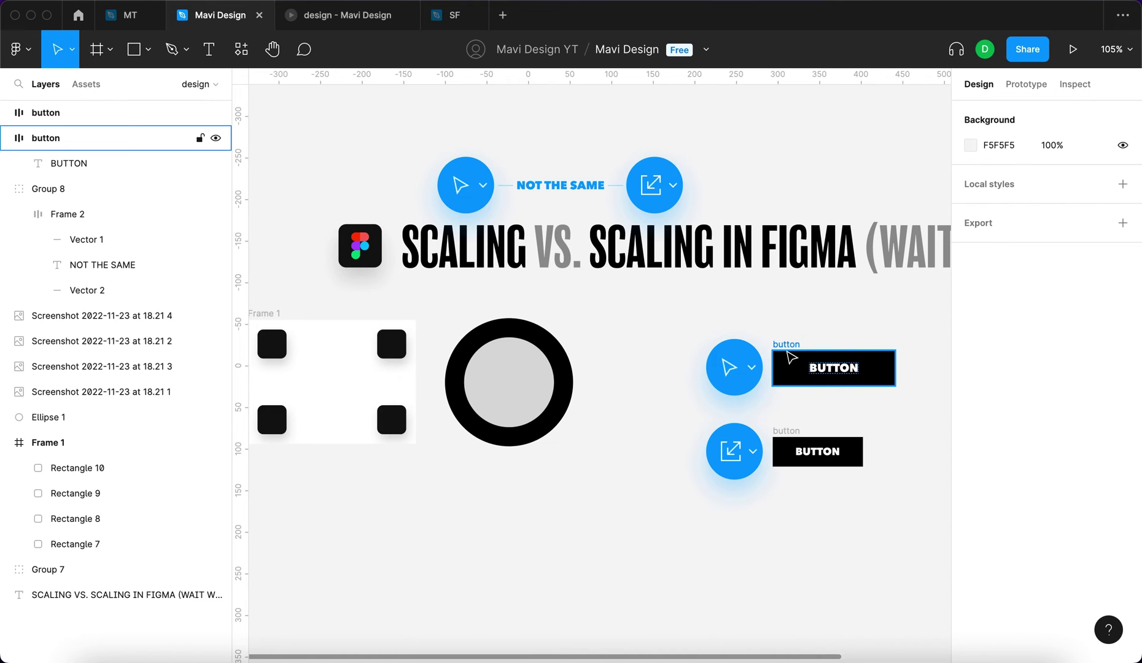
left_click(789, 354)
- Duplicate the button below the circle, narrow it to 124 × 42, and make it a component
left_click_drag(795, 348, 586, 543)
scroll(583, 540, "up", 5)
scroll(587, 537, "down", 3)
mouse_move(613, 469)
left_mouse_down()
mouse_move(582, 474)
mouse_move(590, 470)
left_mouse_up()
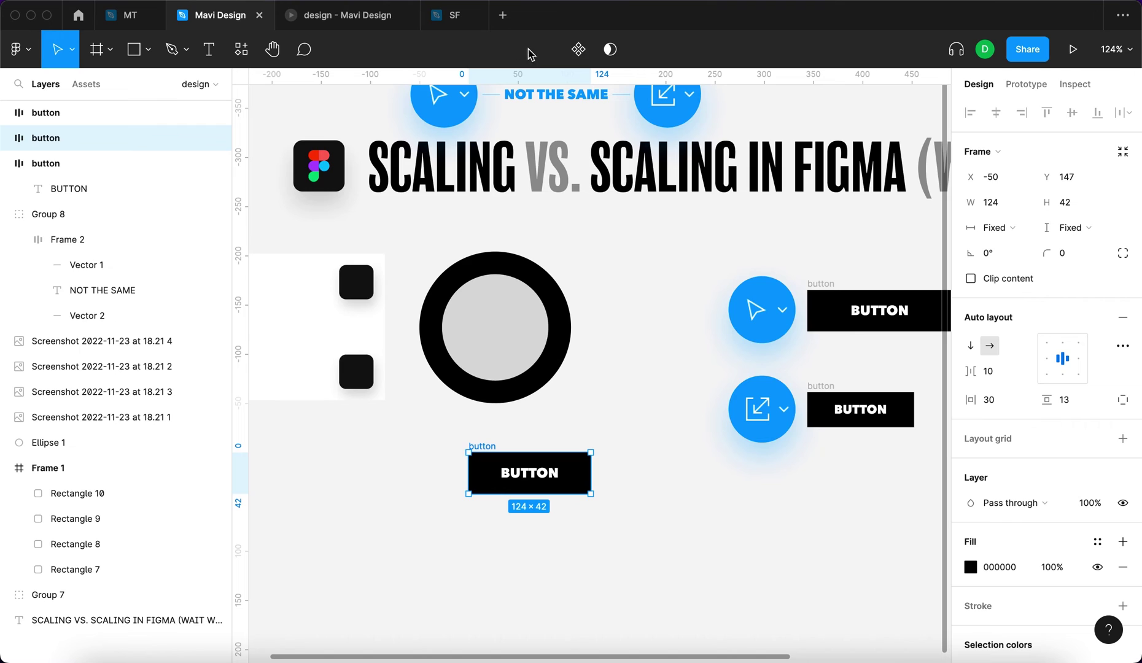
left_click(577, 49)
- Place an instance of the button component to its right
left_click(657, 504)
scroll(644, 497, "down", 2)
scroll(645, 498, "right", 3)
left_click(476, 430)
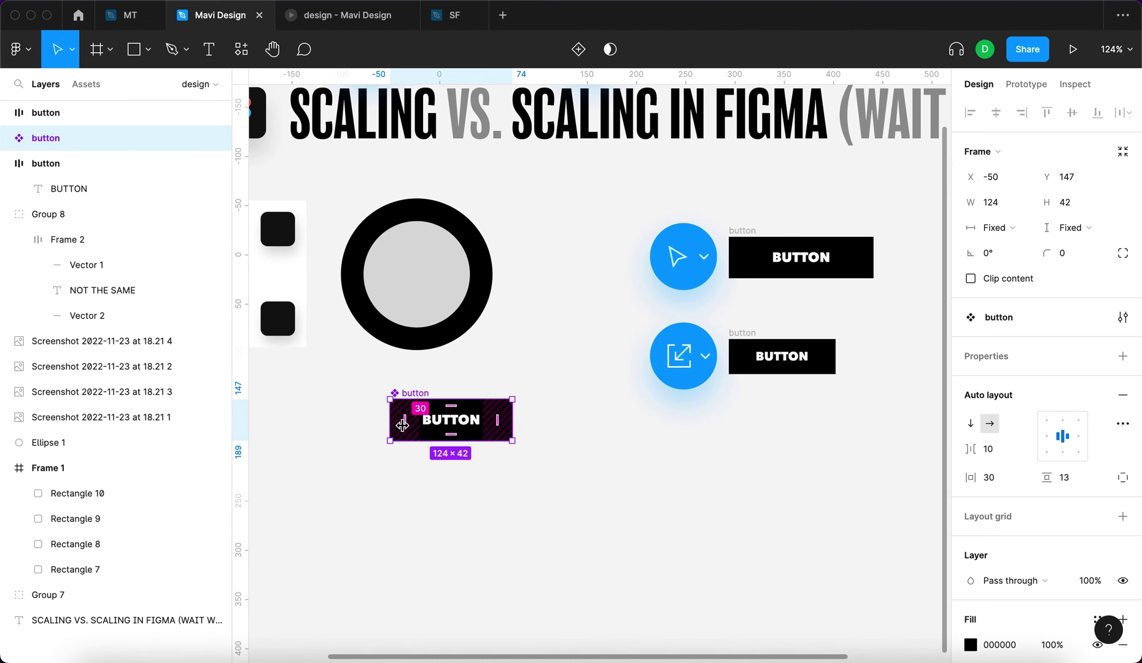
left_click_drag(451, 423, 599, 494)
scroll(541, 423, "up", 5)
scroll(542, 424, "left", 3)
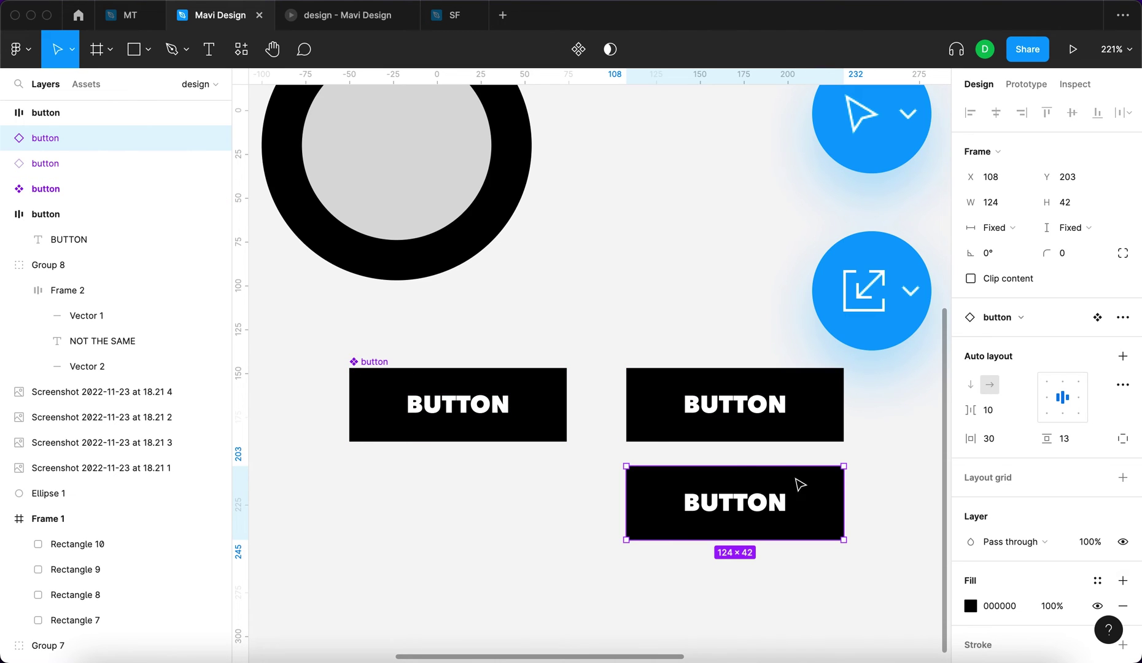
- Select the lower-right button instance with the Scale tool active
left_click(452, 404)
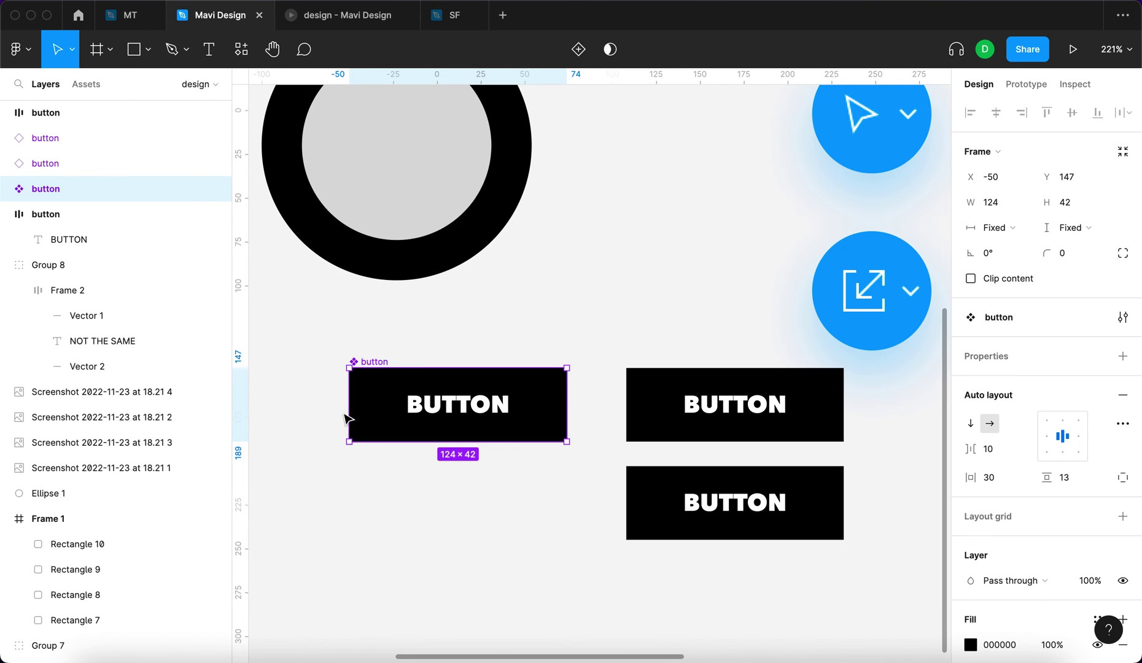
left_click(764, 497)
scroll(764, 500, "right", 4)
key("k")
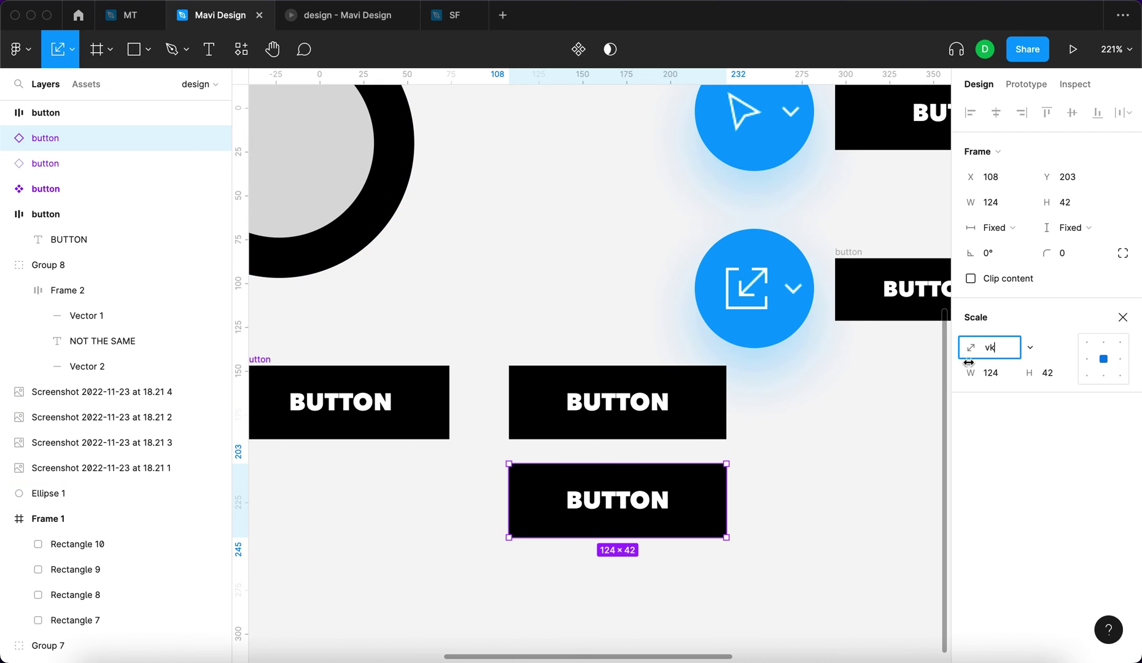
- Scale the lower instance to 0.5 (62 × 21) and snap it under the upper instance
double_click(996, 355)
key("Return")
key("Escape")
left_click_drag(668, 502, 614, 485)
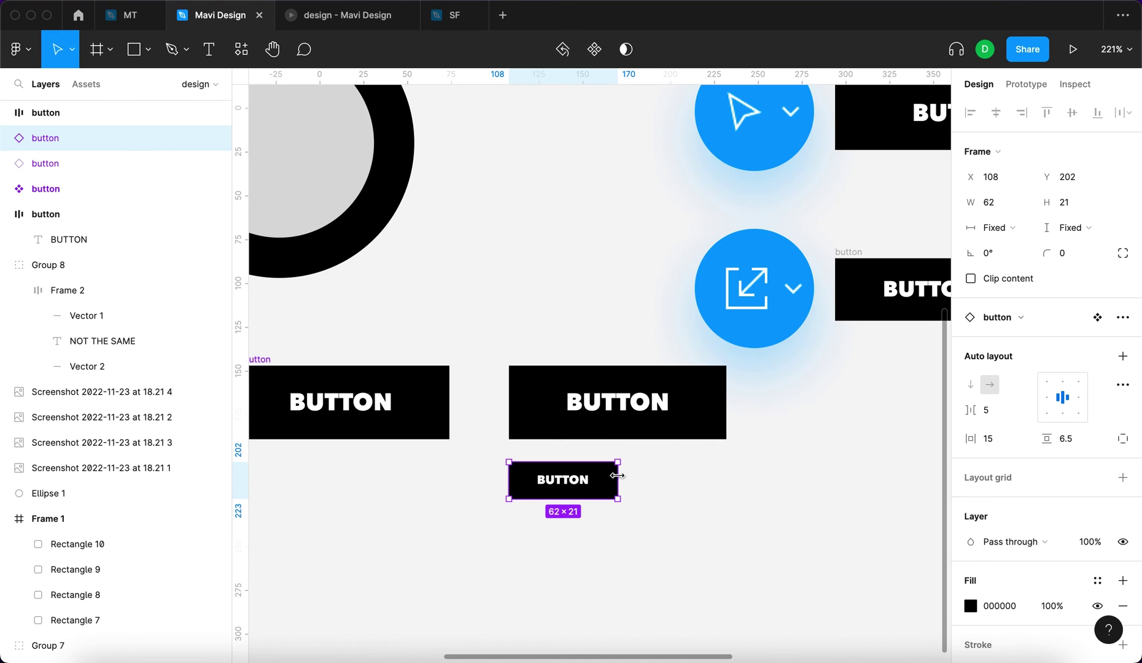
- Widen the small instance to 117 × 21, keeping its smaller text
scroll(617, 476, "up", 2)
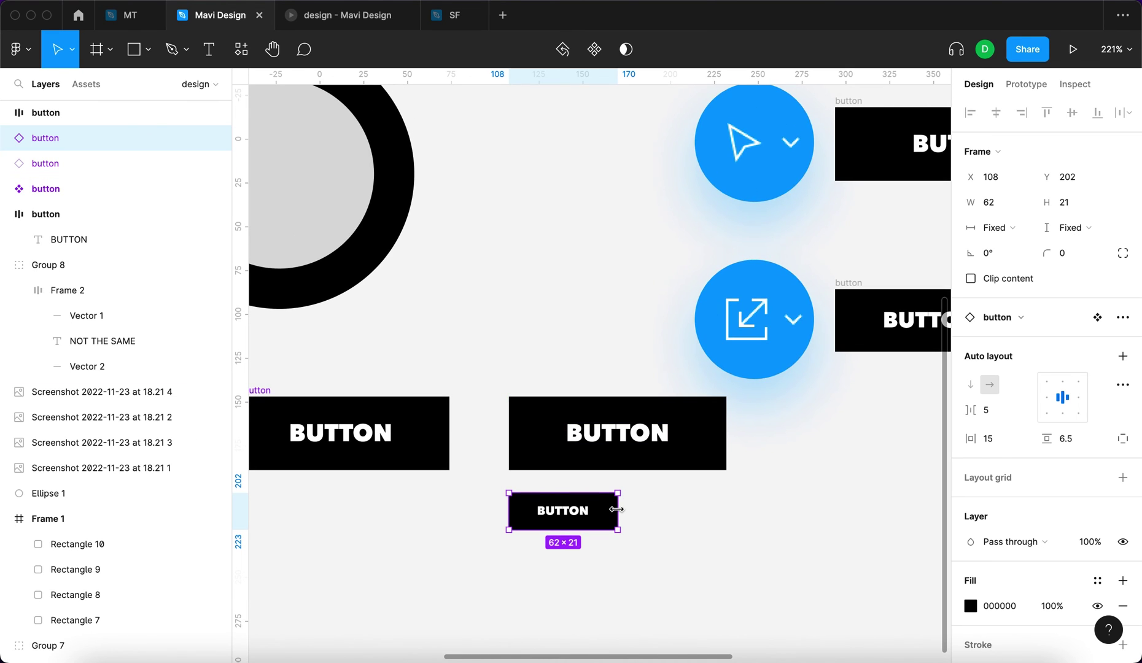
left_click_drag(616, 510, 726, 518)
left_click(374, 441)
- Try narrowing the small button instance, leaving its width unchanged
scroll(430, 528, "left", 3)
scroll(429, 528, "down", 2)
left_click(710, 480)
mouse_move(819, 469)
left_mouse_down()
mouse_move(764, 471)
mouse_move(820, 469)
left_mouse_up()
- Give the main button component a dark red fill, which both instances inherit
left_click(517, 409)
scroll(977, 523, "down", 3)
left_click(970, 474)
left_click(914, 352)
left_click(884, 342)
left_click(629, 300)
scroll(629, 304, "right", 5)
scroll(629, 304, "down", 2)
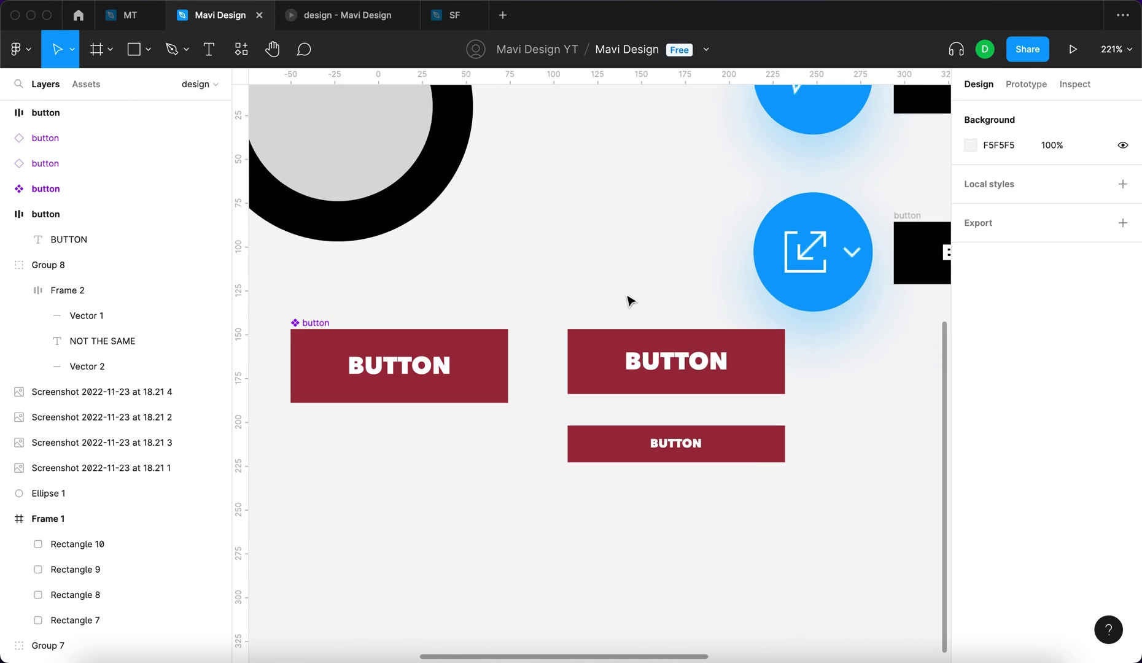
scroll(584, 357, "up", 2)
scroll(584, 357, "left", 2)
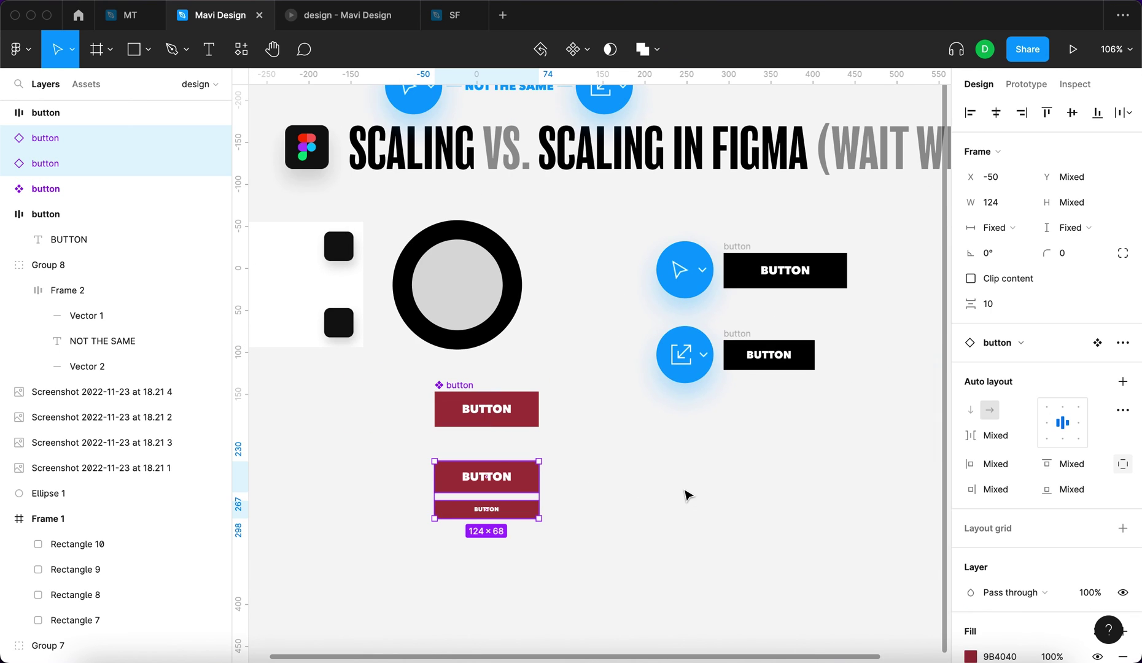
left_click(687, 494)
scroll(686, 494, "up", 3)
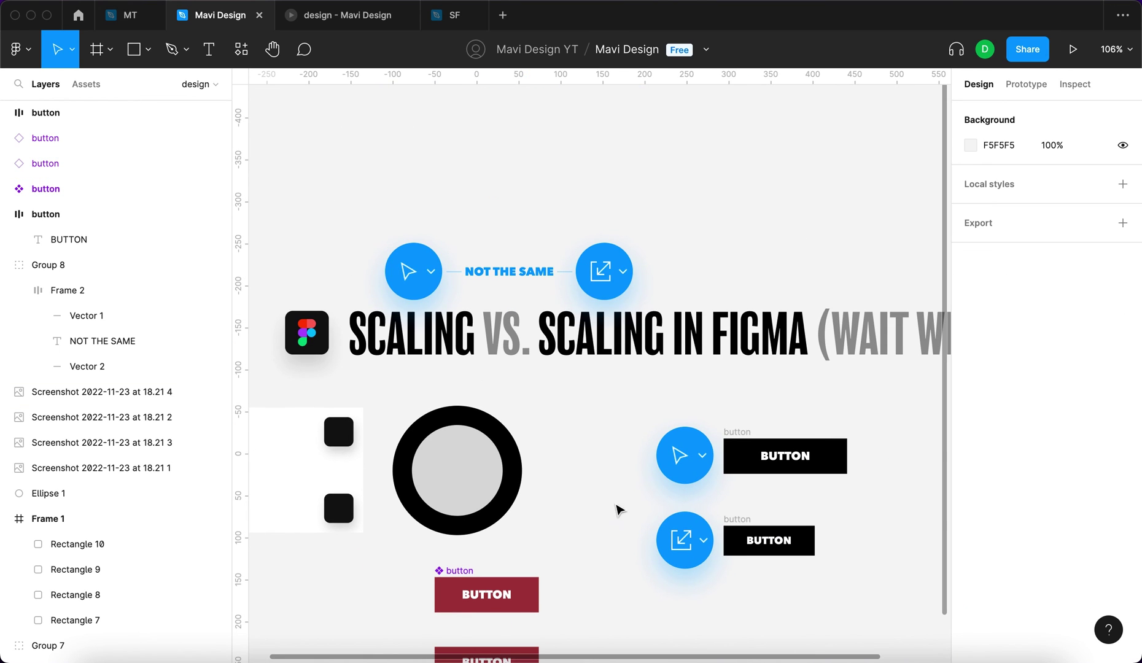
scroll(617, 510, "down", 2)
scroll(616, 510, "left", 3)
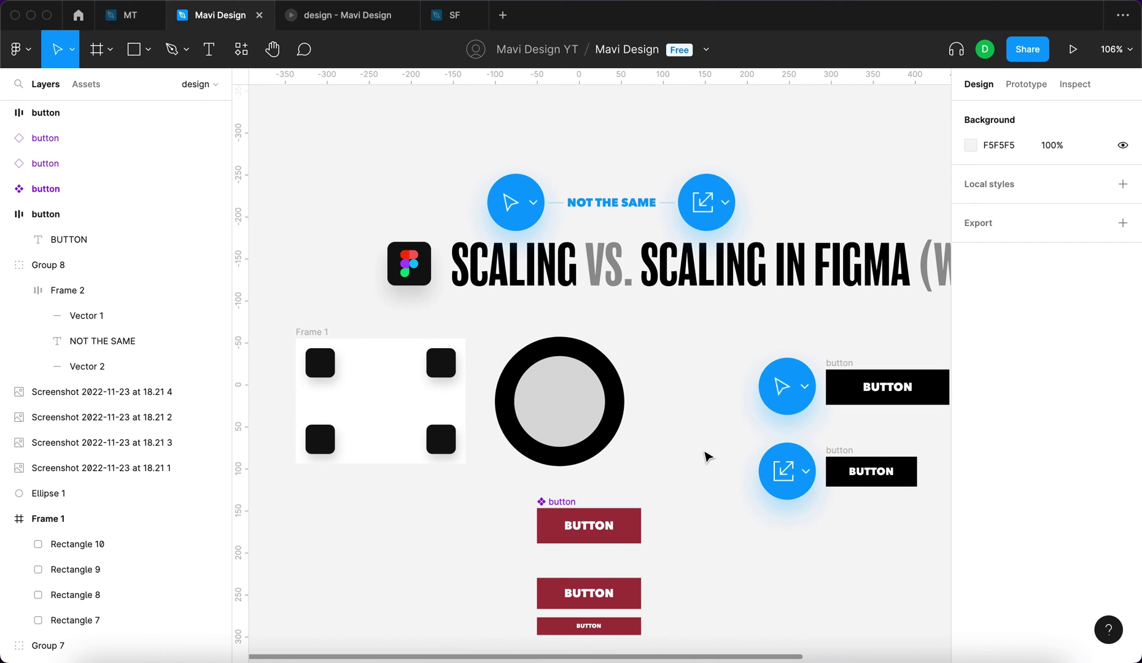
left_click(501, 208)
left_click(606, 153)
left_click(706, 191)
left_click(792, 161)
left_click(704, 394)
scroll(687, 368, "down", 2)
scroll(687, 368, "right", 1)
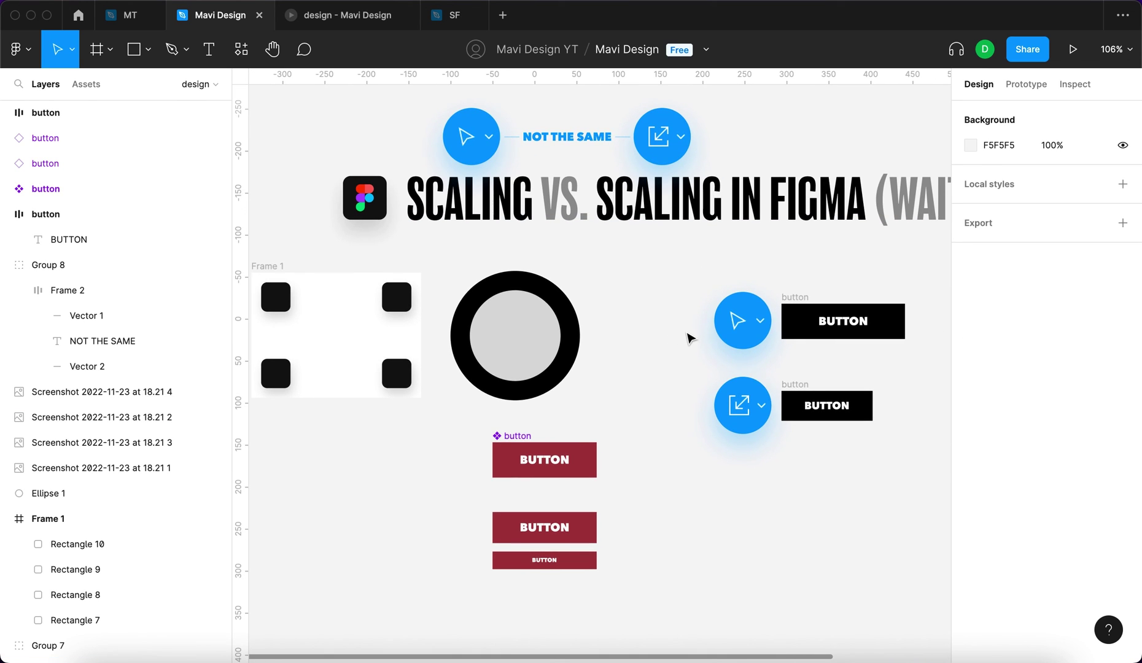